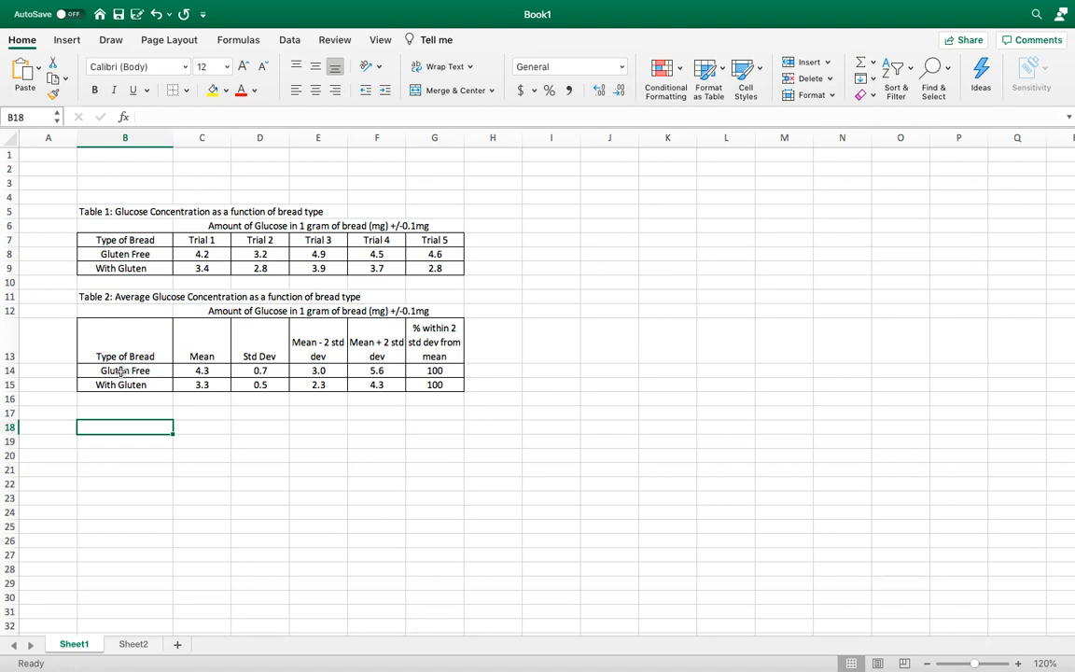
Step: Insert a 2-D clustered column chart of the mean values for both bread types and place it beside Table 2
{"action": "left_click_drag", "start_coordinate": [130, 369], "coordinate": [185, 381]}
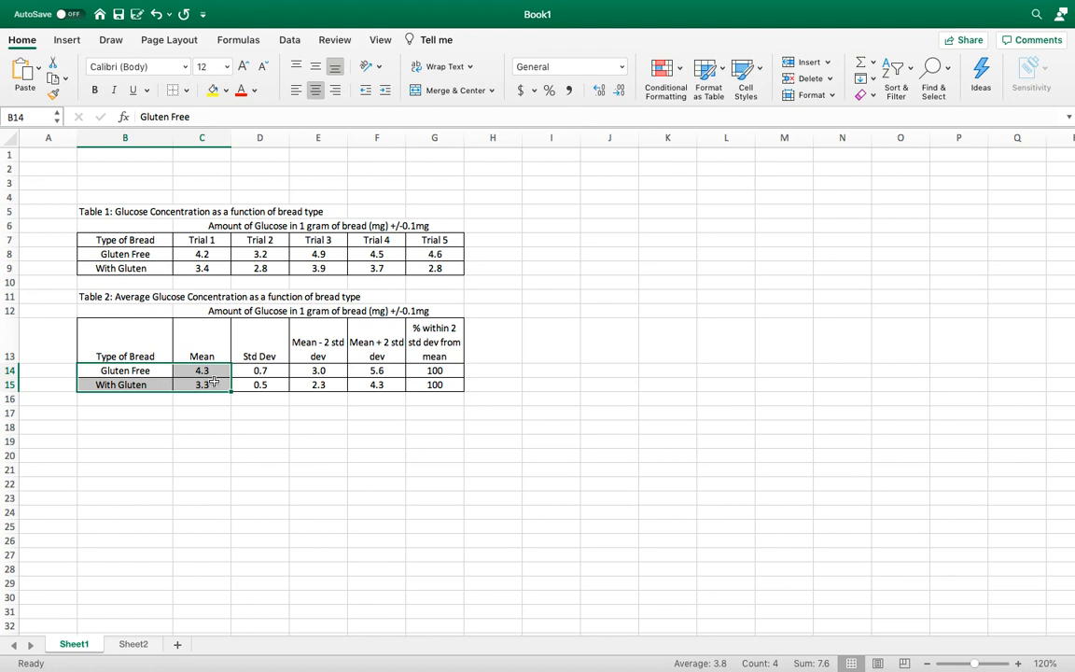
{"action": "left_click", "coordinate": [67, 42]}
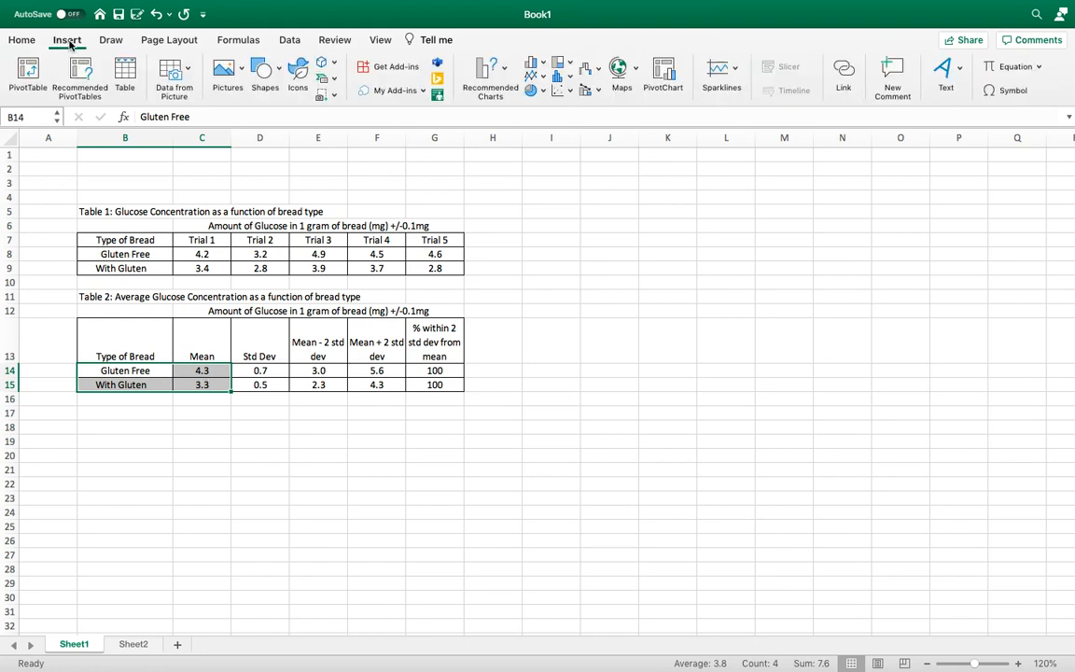
{"action": "left_click", "coordinate": [542, 66]}
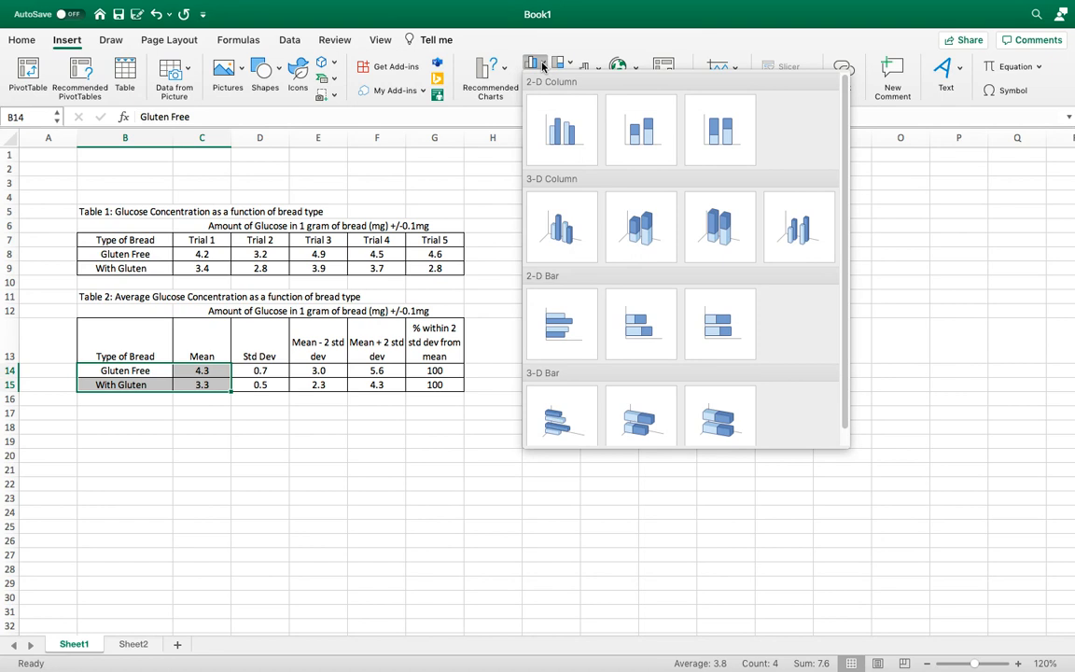
{"action": "left_click", "coordinate": [555, 119]}
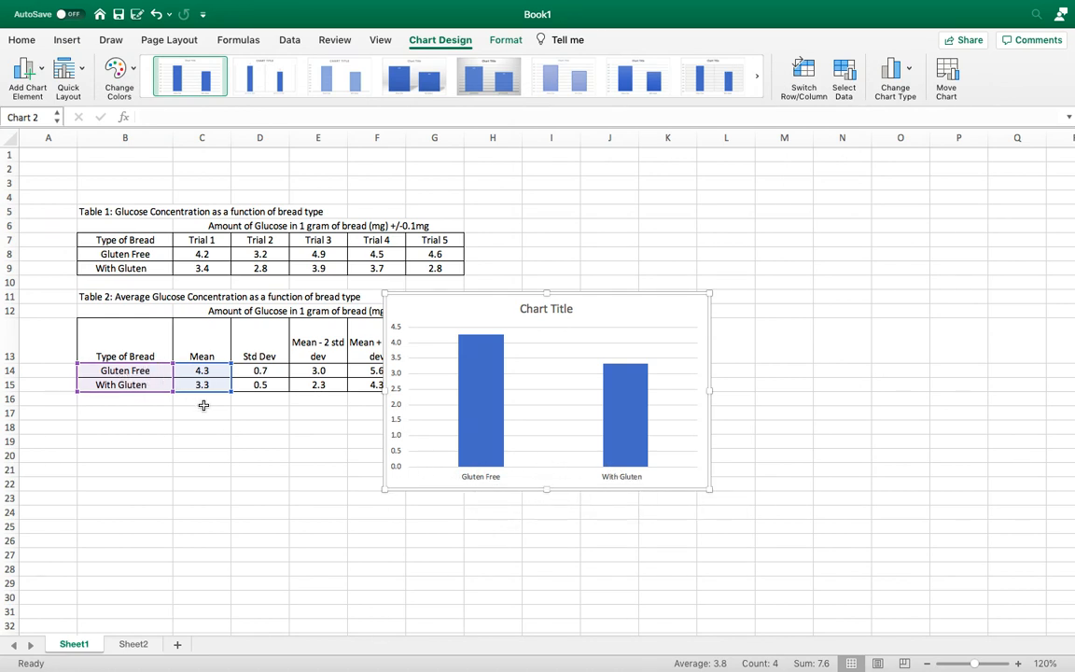
{"action": "left_click_drag", "start_coordinate": [455, 296], "coordinate": [555, 265]}
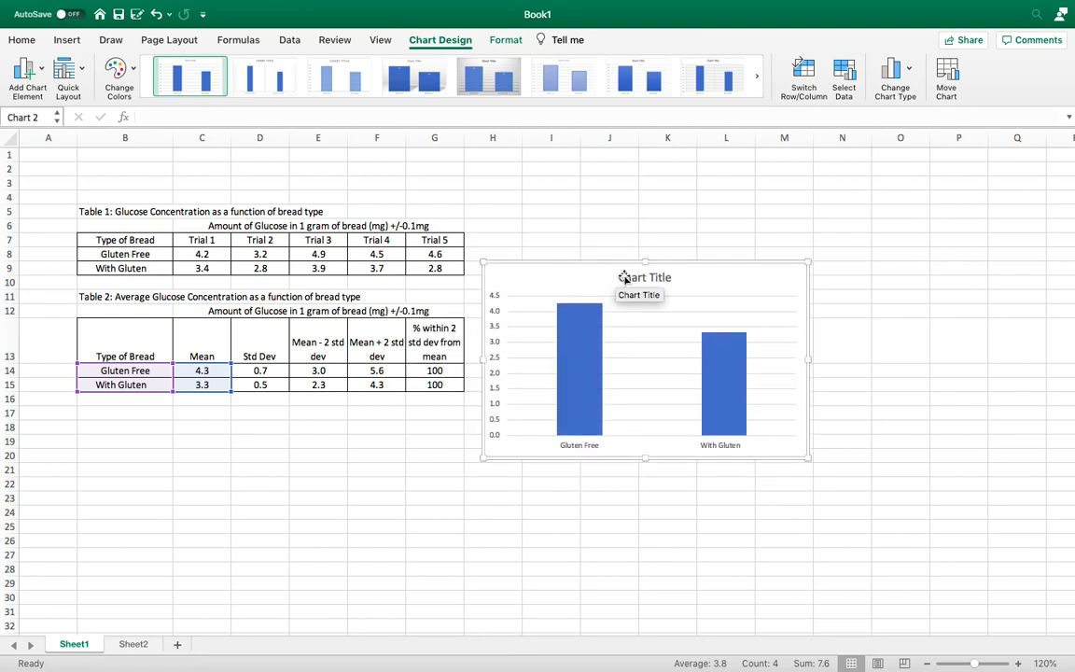
Step: Clear the chart's placeholder title and copy "Average Glucose Concentration as a function of bread type" from Table 2's heading, without the "Table 2:" prefix
{"action": "left_click", "coordinate": [649, 277]}
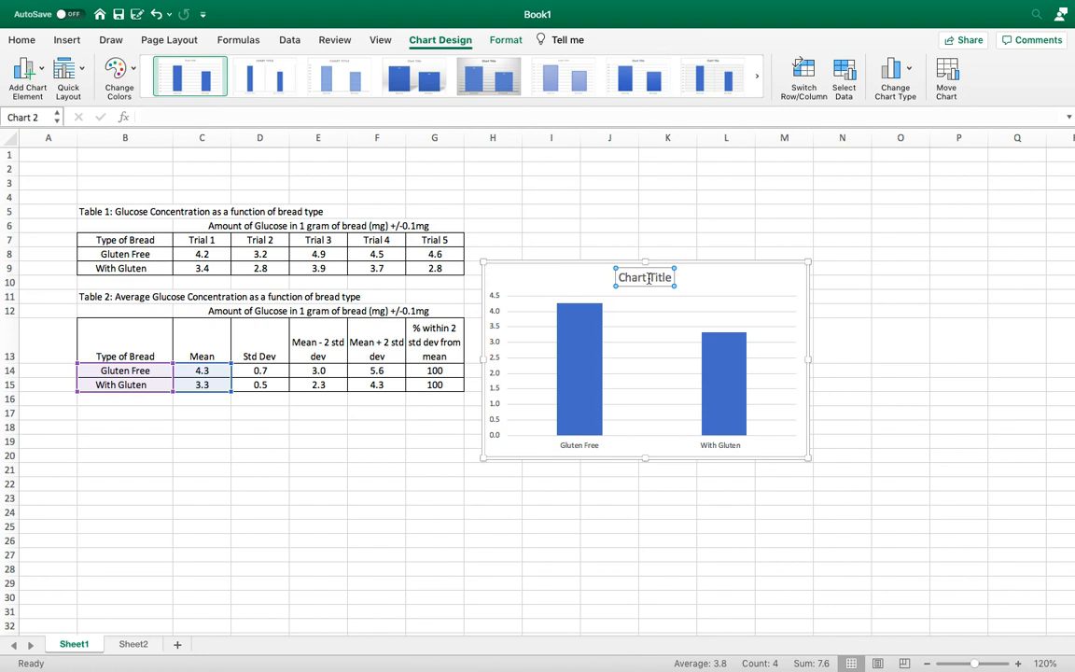
{"action": "triple_click", "coordinate": [649, 277]}
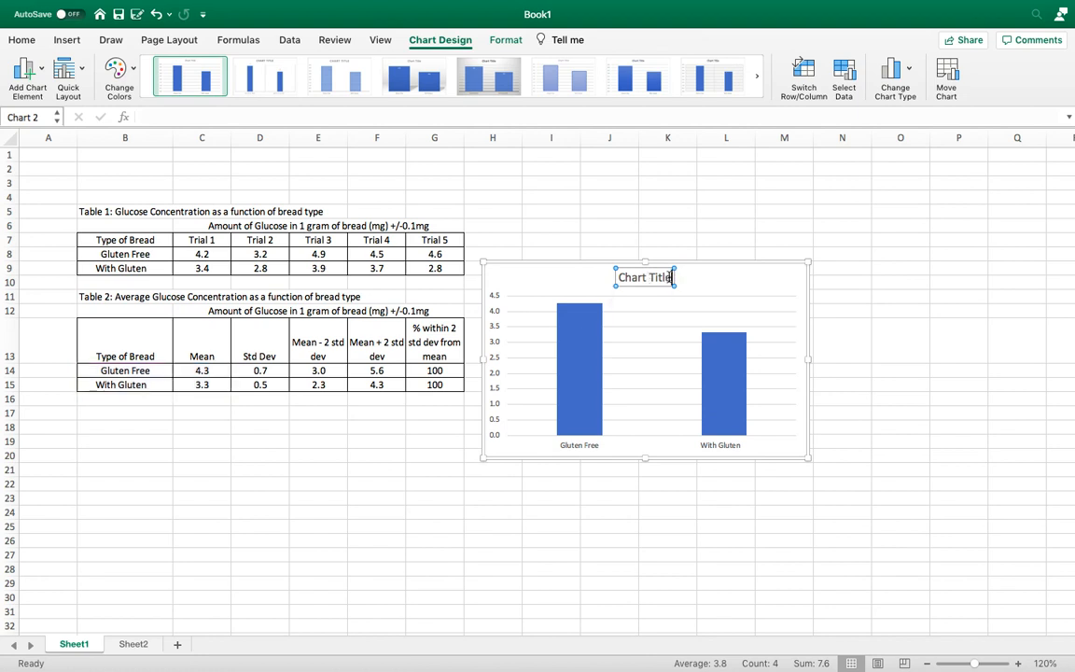
{"action": "key", "text": "BackSpace"}
{"action": "left_click", "coordinate": [93, 296]}
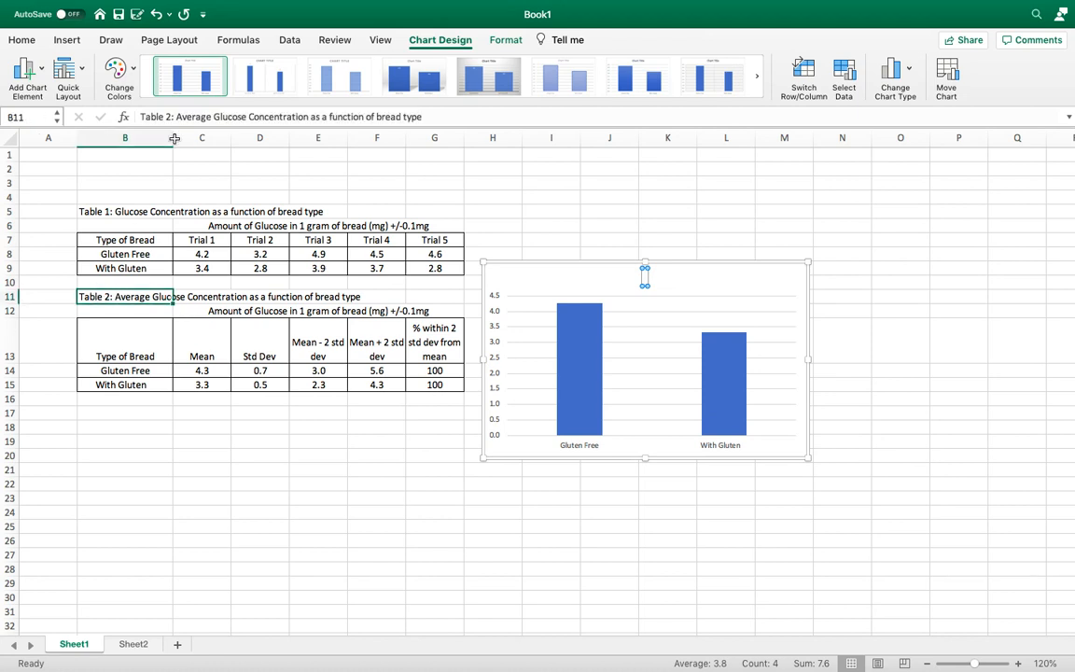
{"action": "left_click_drag", "start_coordinate": [175, 116], "coordinate": [433, 128]}
{"action": "key", "text": "super+c"}
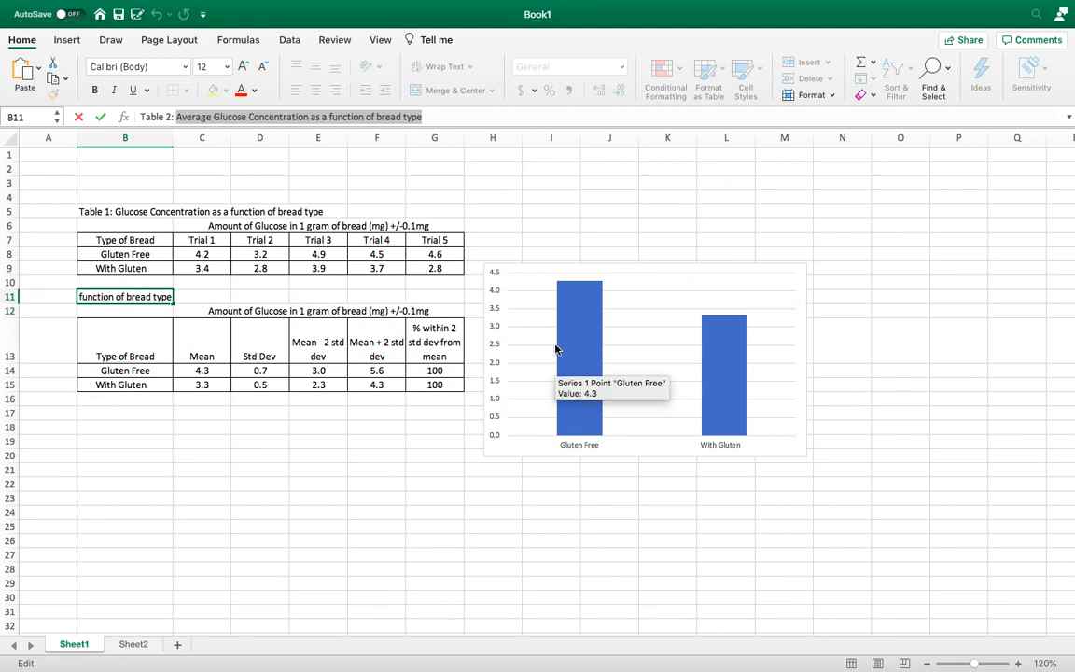
Step: Add a title above the chart reading "Average Glucose Concentration as a function of bread type" and enlarge the chart slightly
{"action": "left_click", "coordinate": [531, 274]}
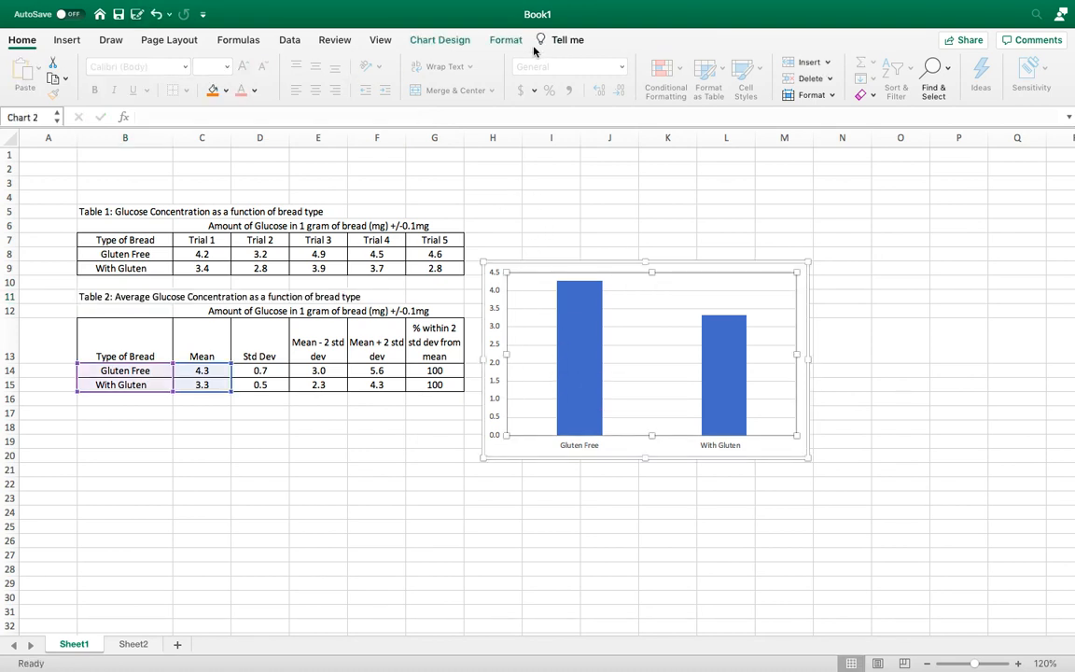
{"action": "left_click", "coordinate": [440, 40]}
{"action": "left_click", "coordinate": [34, 67]}
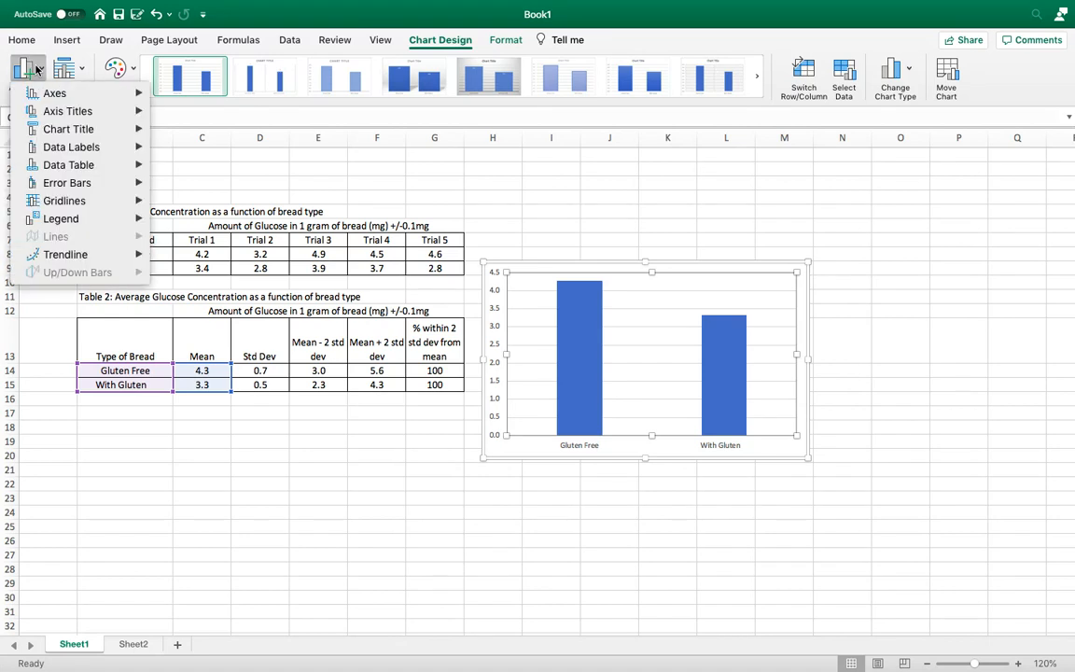
{"action": "mouse_move", "coordinate": [84, 128]}
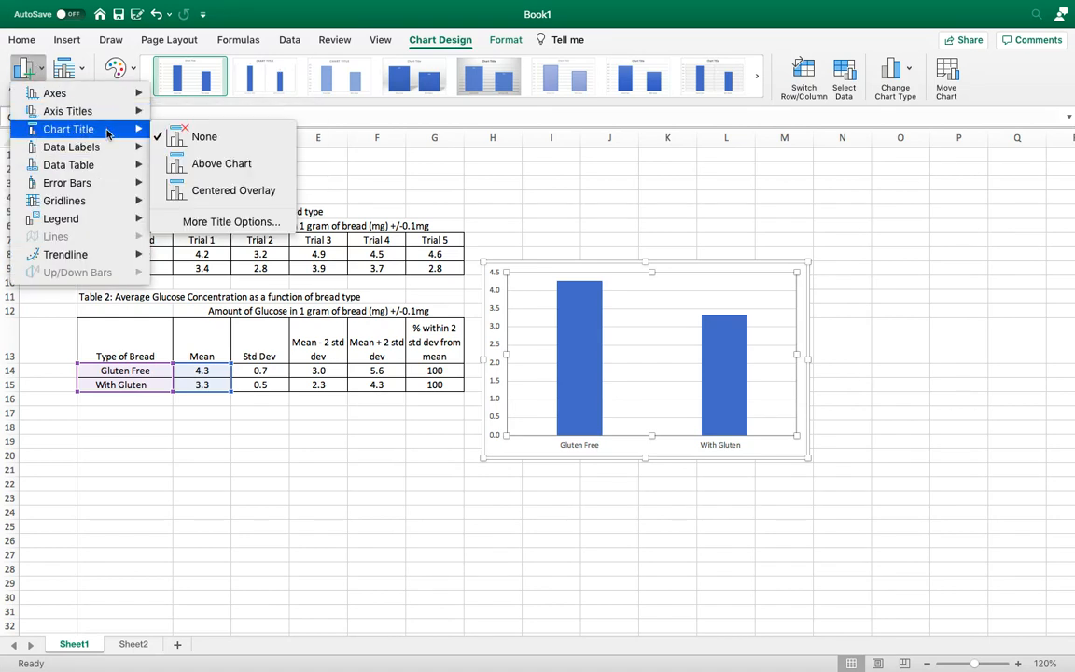
{"action": "left_click", "coordinate": [209, 165]}
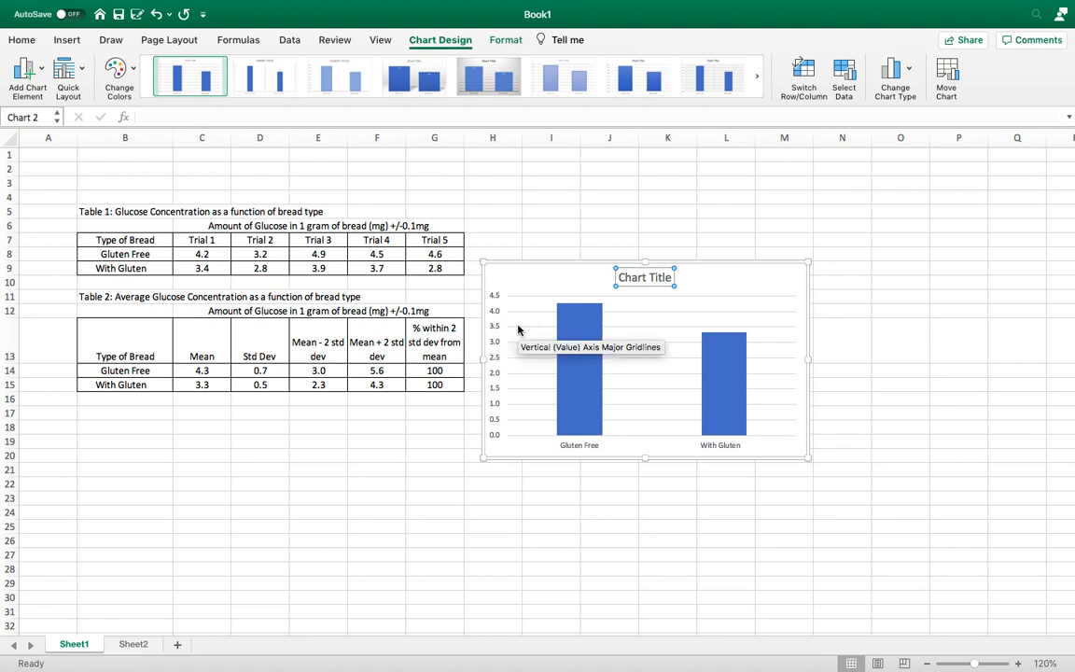
{"action": "left_click_drag", "start_coordinate": [669, 277], "coordinate": [619, 279]}
{"action": "key", "text": "super+v"}
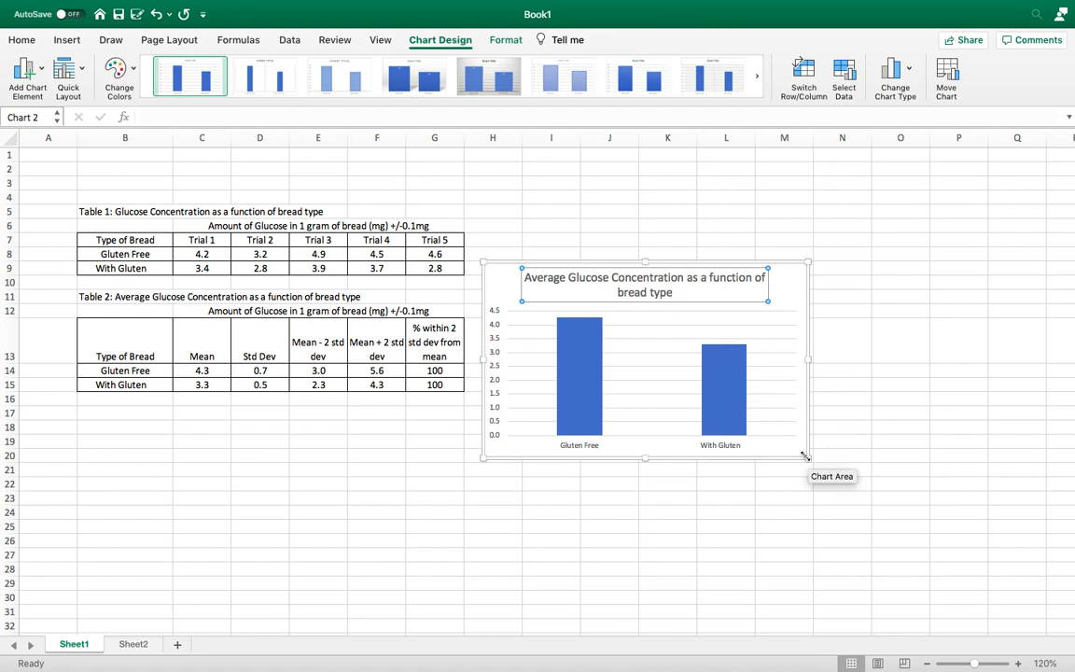
{"action": "left_click_drag", "start_coordinate": [806, 457], "coordinate": [837, 484]}
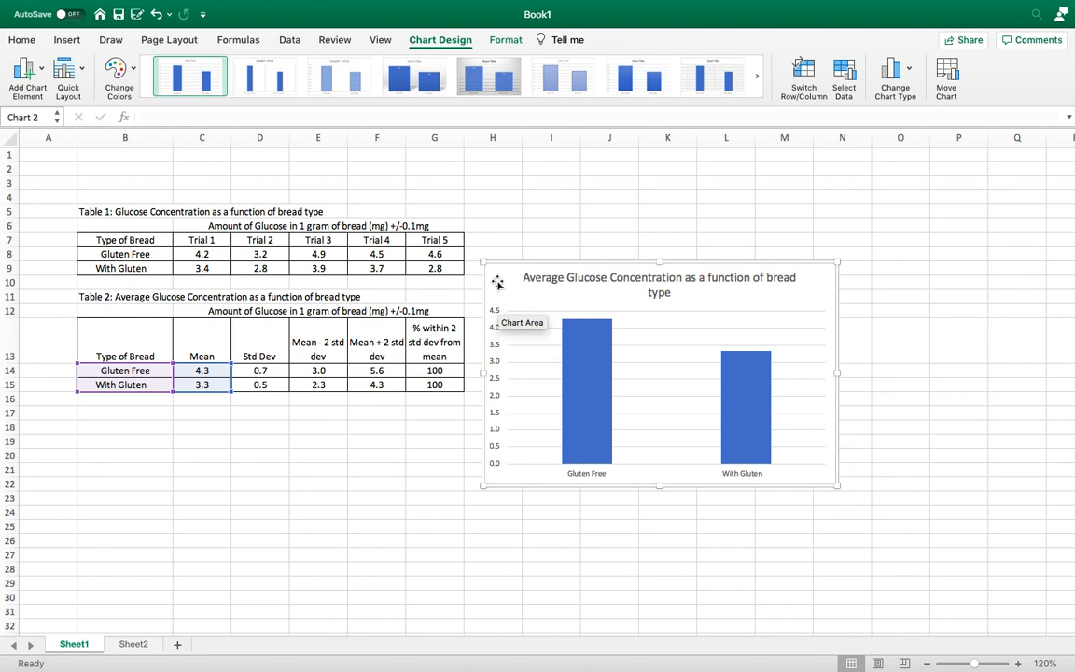
Step: Add a primary vertical axis title to the chart reading "Glucose (mg) +/-0.1mg"
{"action": "left_click", "coordinate": [26, 70]}
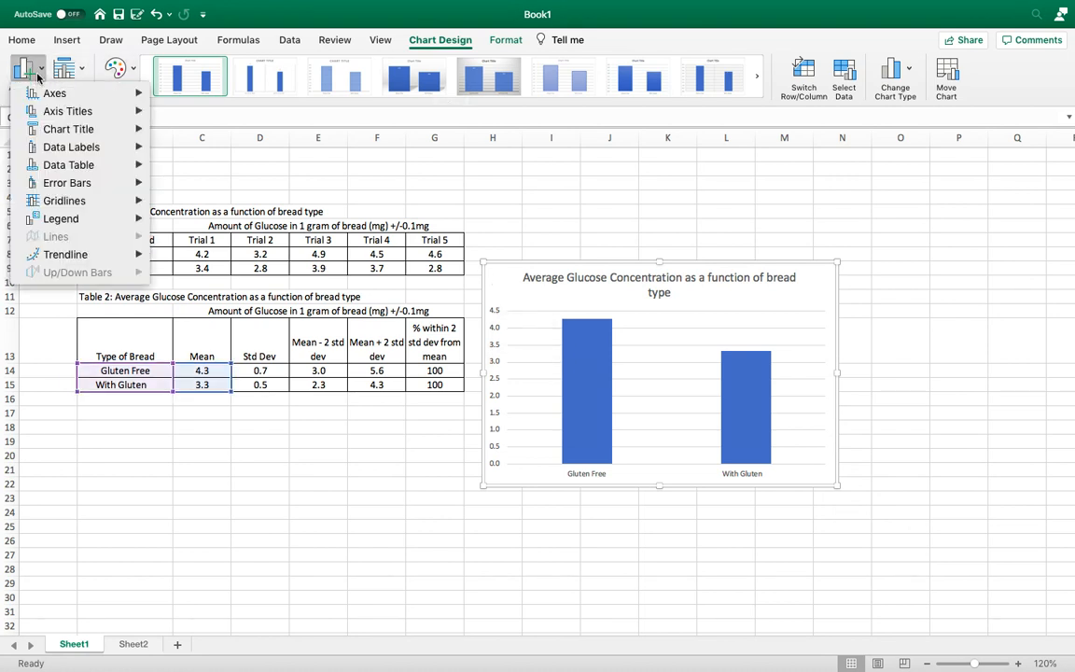
{"action": "mouse_move", "coordinate": [56, 112]}
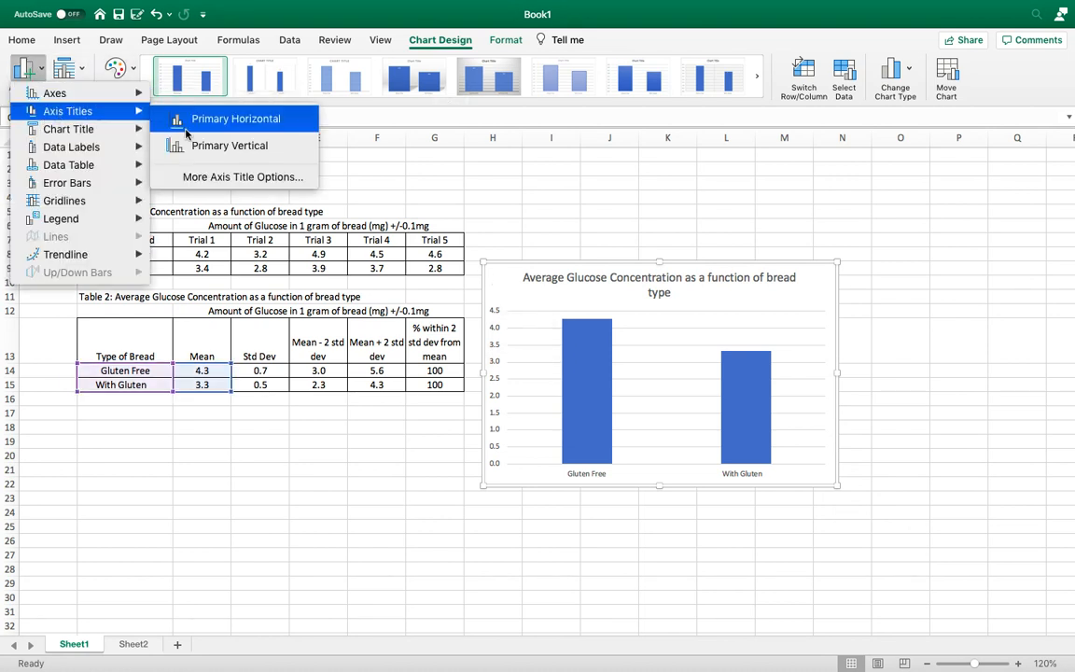
{"action": "left_click", "coordinate": [205, 149]}
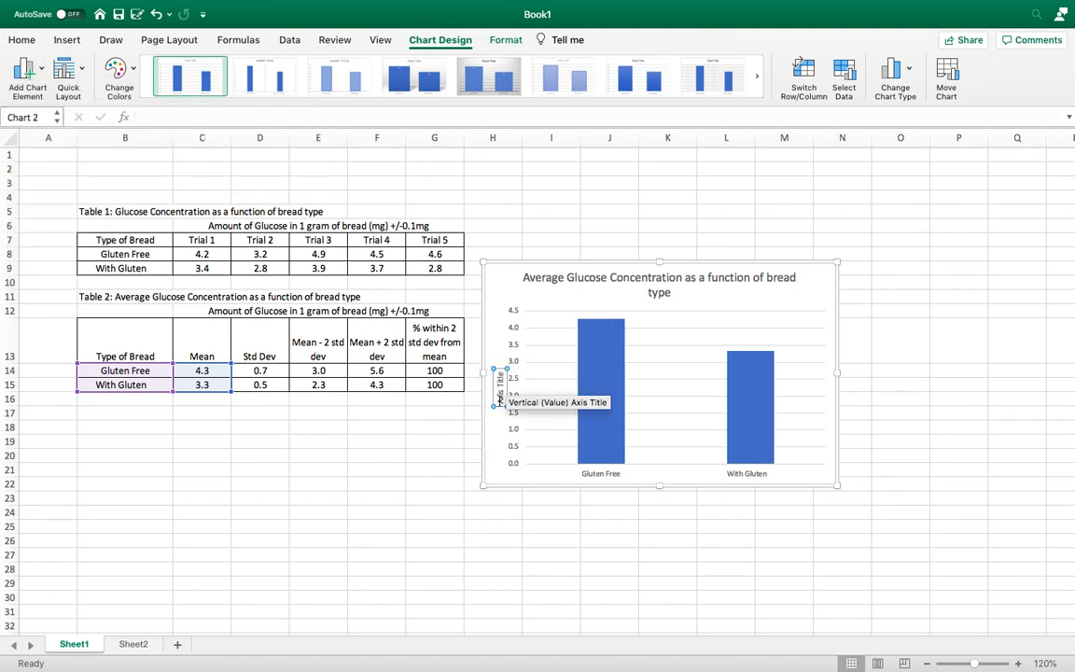
{"action": "right_click", "coordinate": [501, 402]}
{"action": "left_click", "coordinate": [502, 369]}
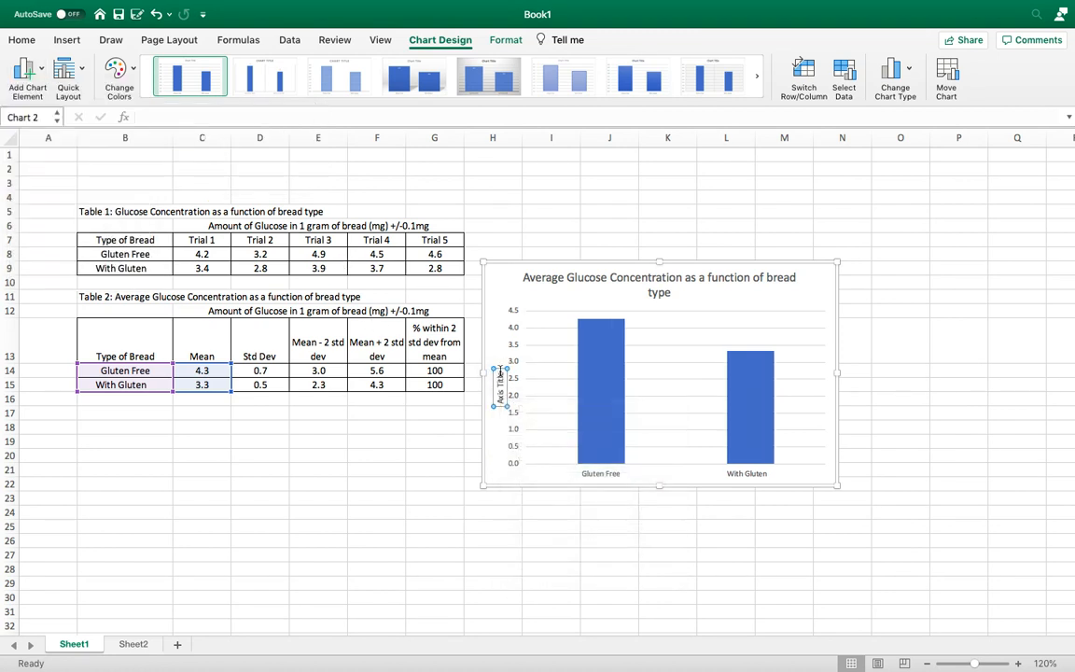
{"action": "left_click_drag", "start_coordinate": [501, 371], "coordinate": [501, 415]}
{"action": "key", "text": "BackSpace"}
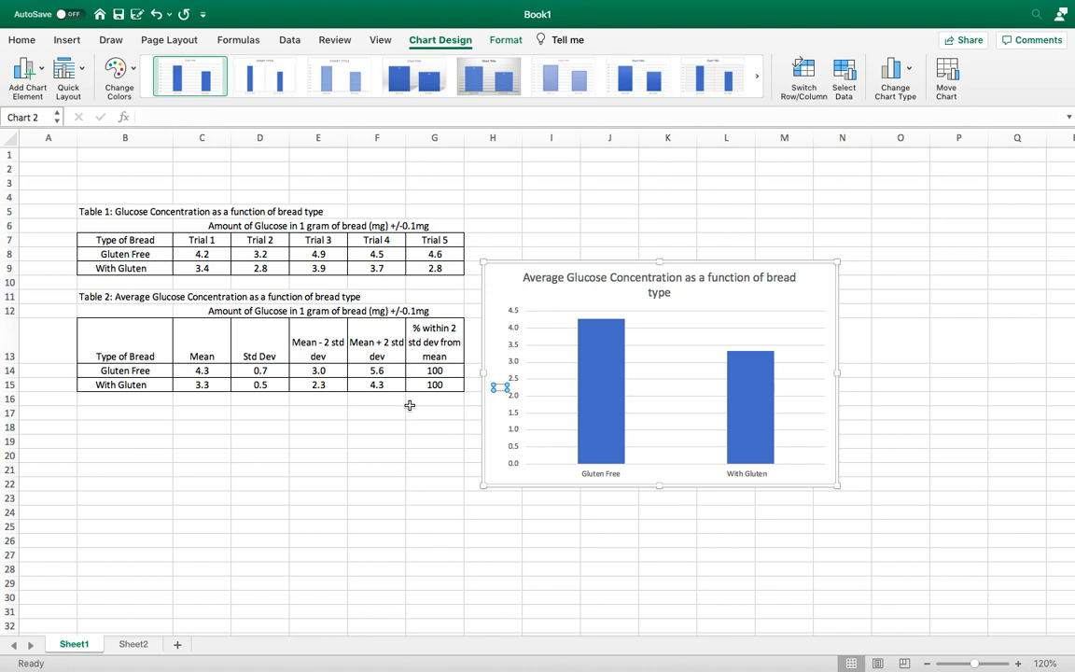
{"action": "type", "text": "Glucose"}
{"action": "type", "text": " g"}
{"action": "key", "text": "BackSpace"}
{"action": "key", "text": "BackSpace"}
{"action": "type", "text": "(mg) +/-0.1mg"}
{"action": "left_click", "coordinate": [548, 556]}
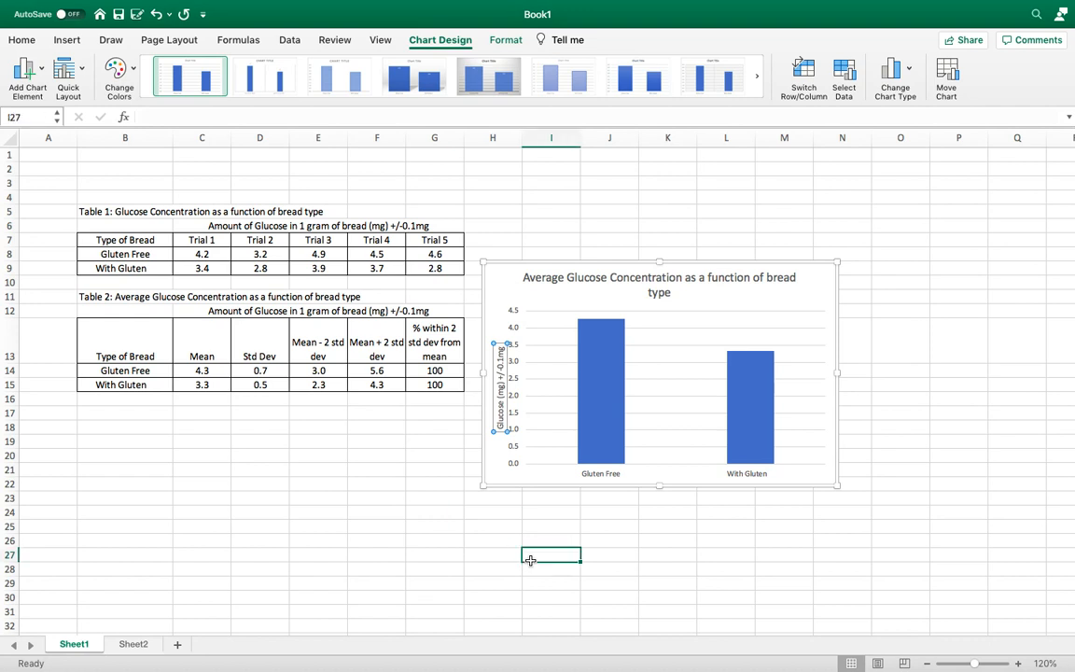
Step: Enlarge the chart so its title fits on one line and add vertical error bars to the columns
{"action": "left_click", "coordinate": [827, 268]}
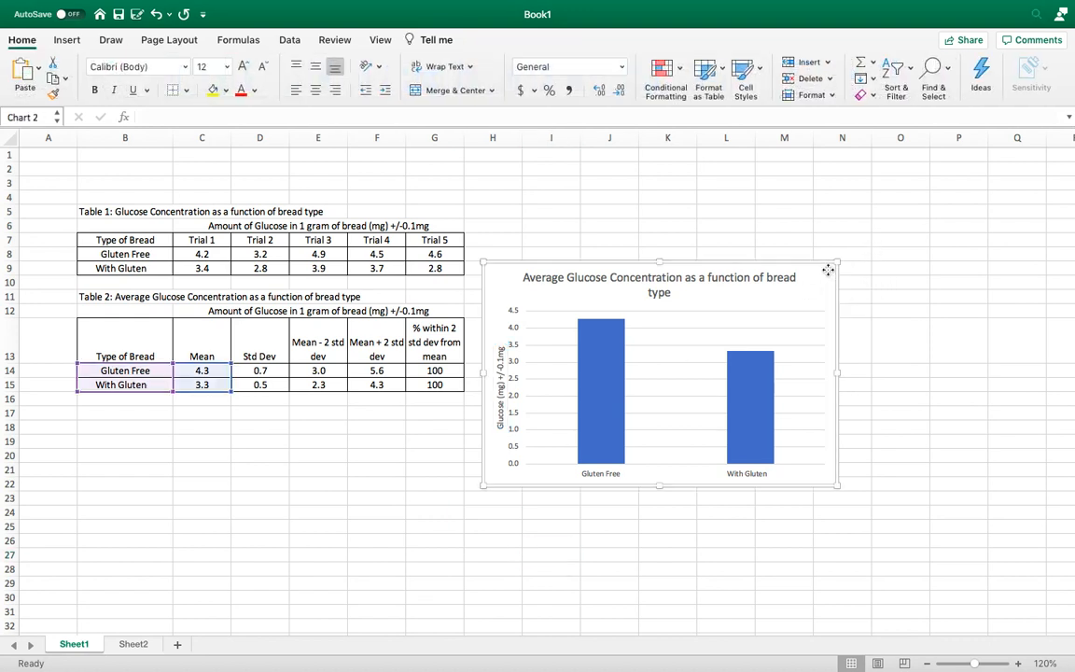
{"action": "left_click_drag", "start_coordinate": [838, 261], "coordinate": [906, 198]}
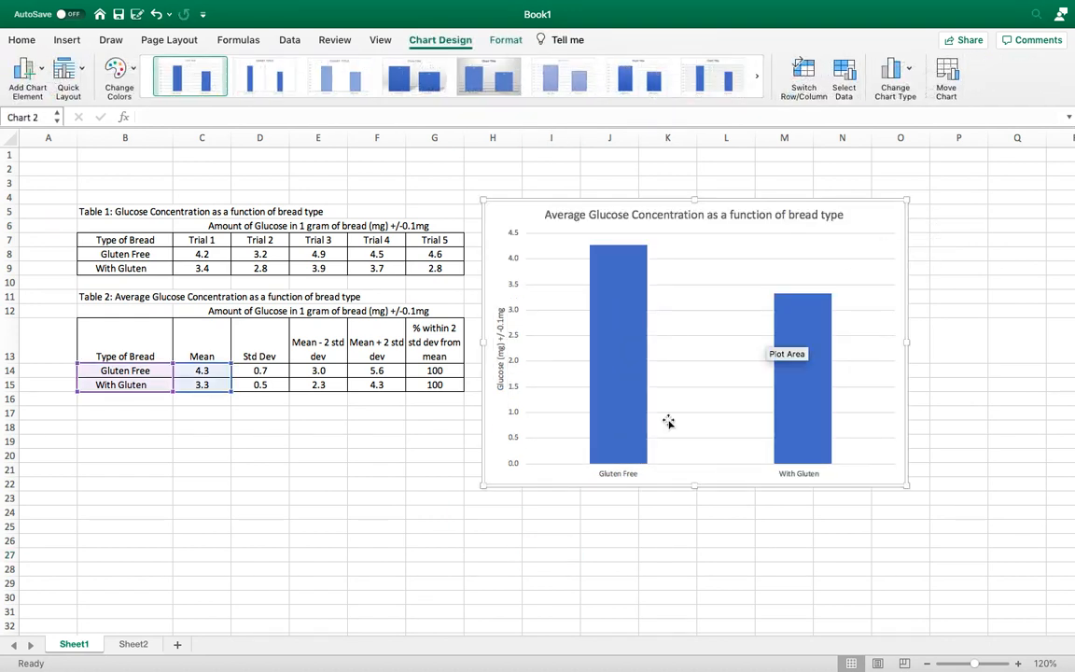
{"action": "left_click", "coordinate": [621, 357]}
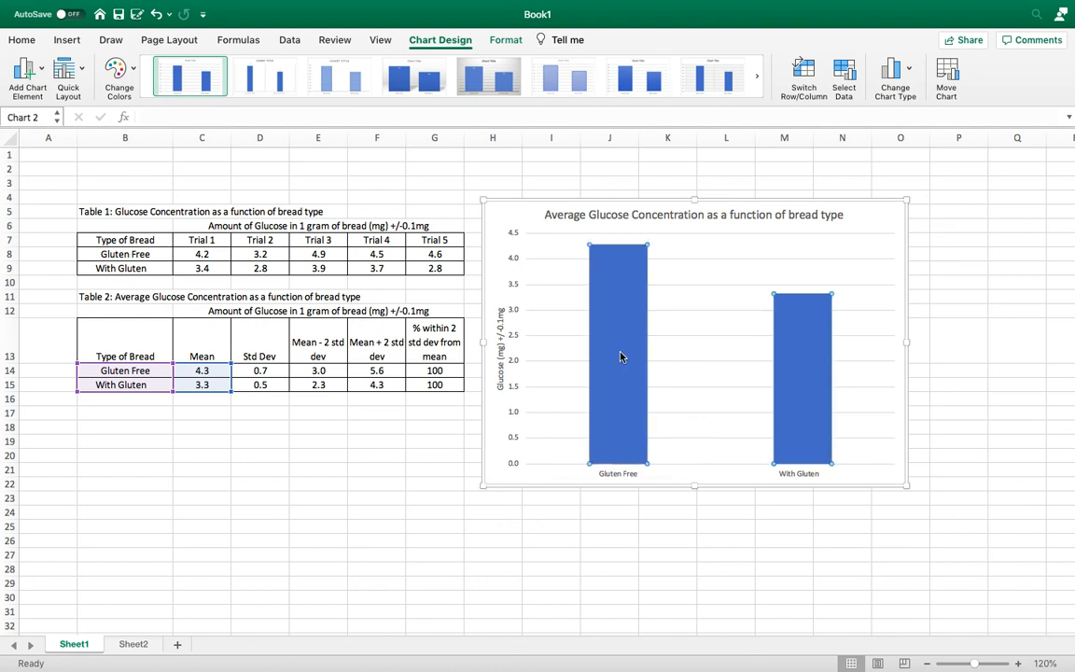
{"action": "left_click", "coordinate": [36, 73]}
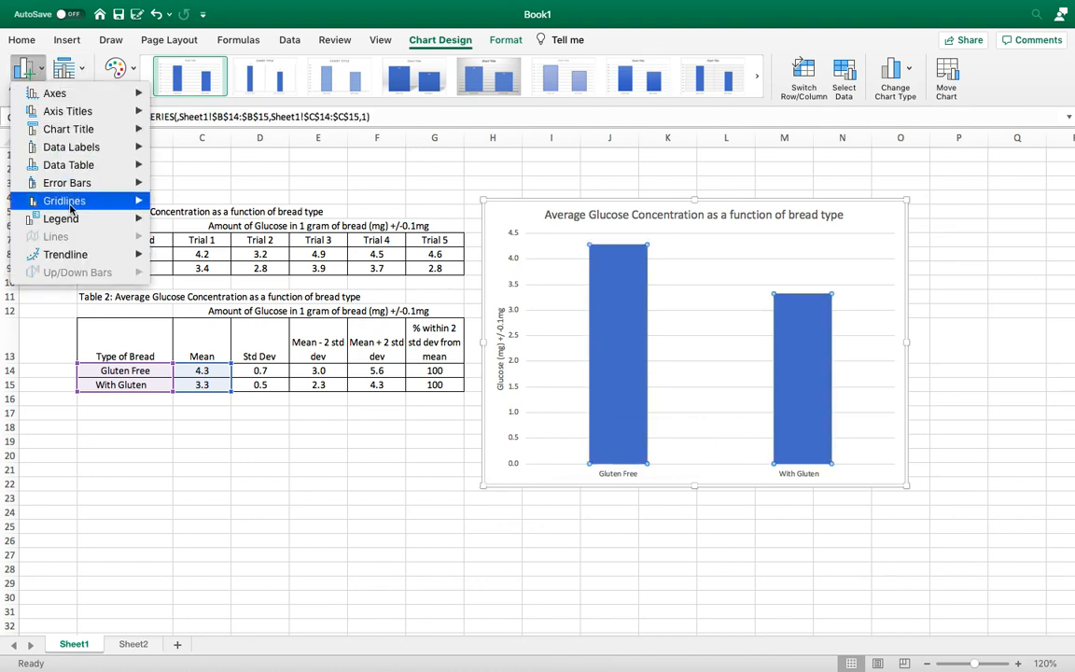
{"action": "mouse_move", "coordinate": [116, 184]}
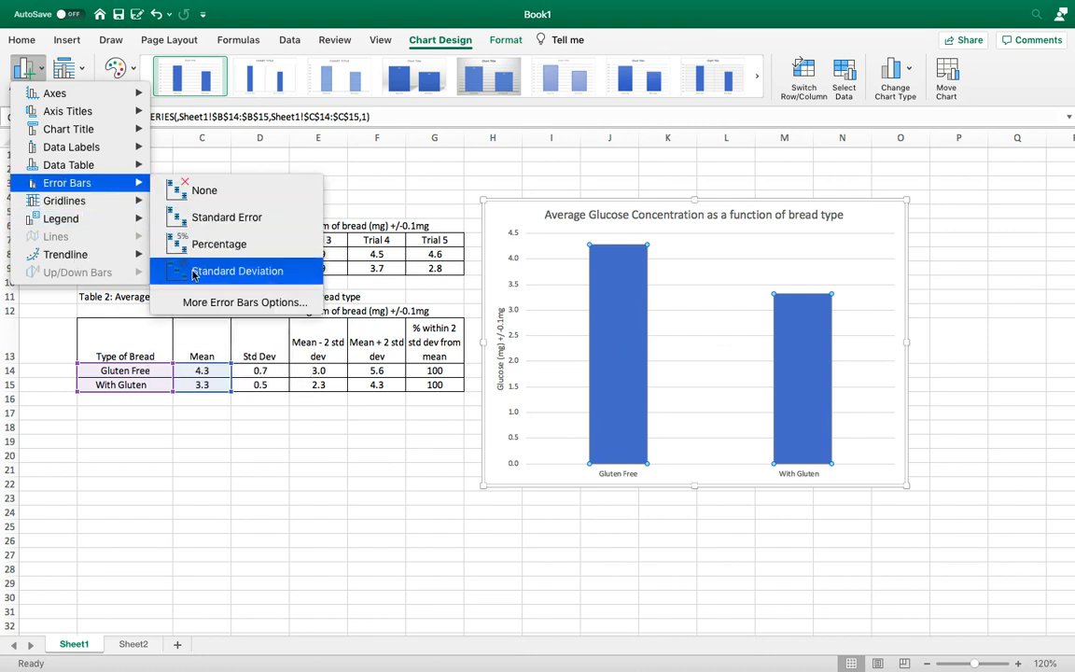
{"action": "left_click", "coordinate": [199, 301]}
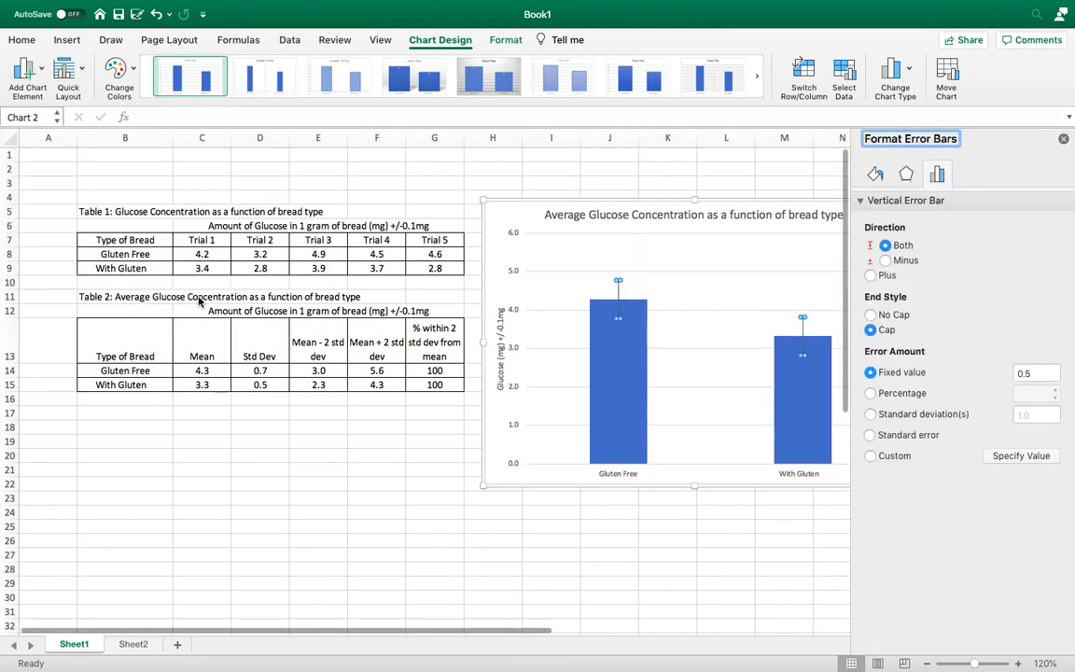
Step: Set custom positive and negative error values from the standard deviations in D14:D15, and shift the chart slightly closer to the tables
{"action": "left_click", "coordinate": [871, 456]}
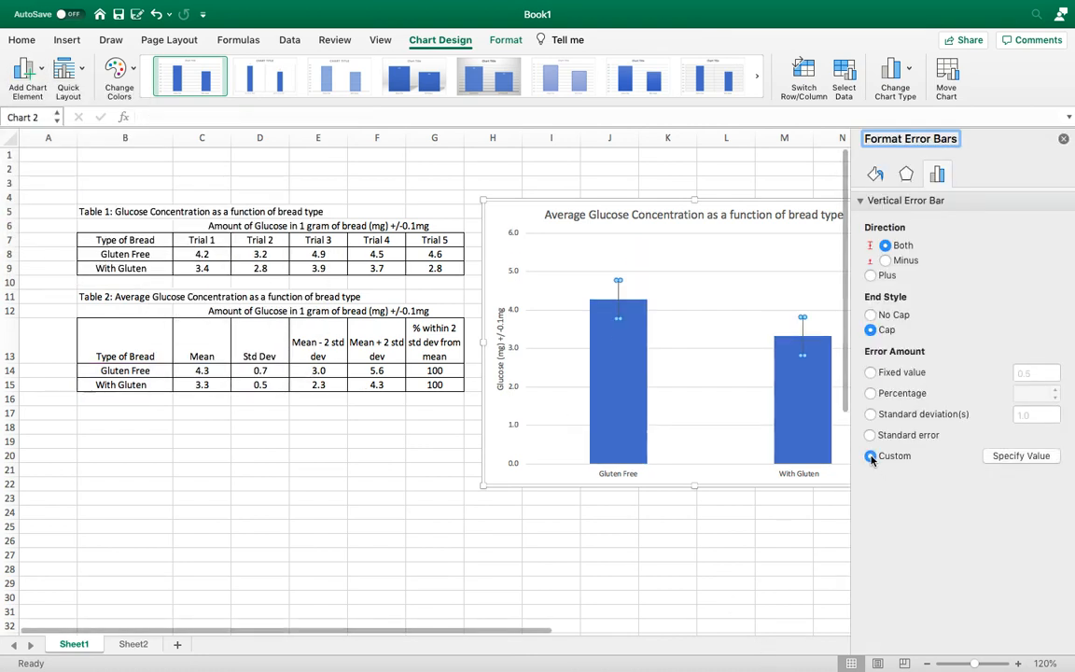
{"action": "left_click", "coordinate": [1020, 456]}
{"action": "left_click_drag", "start_coordinate": [259, 370], "coordinate": [261, 386]}
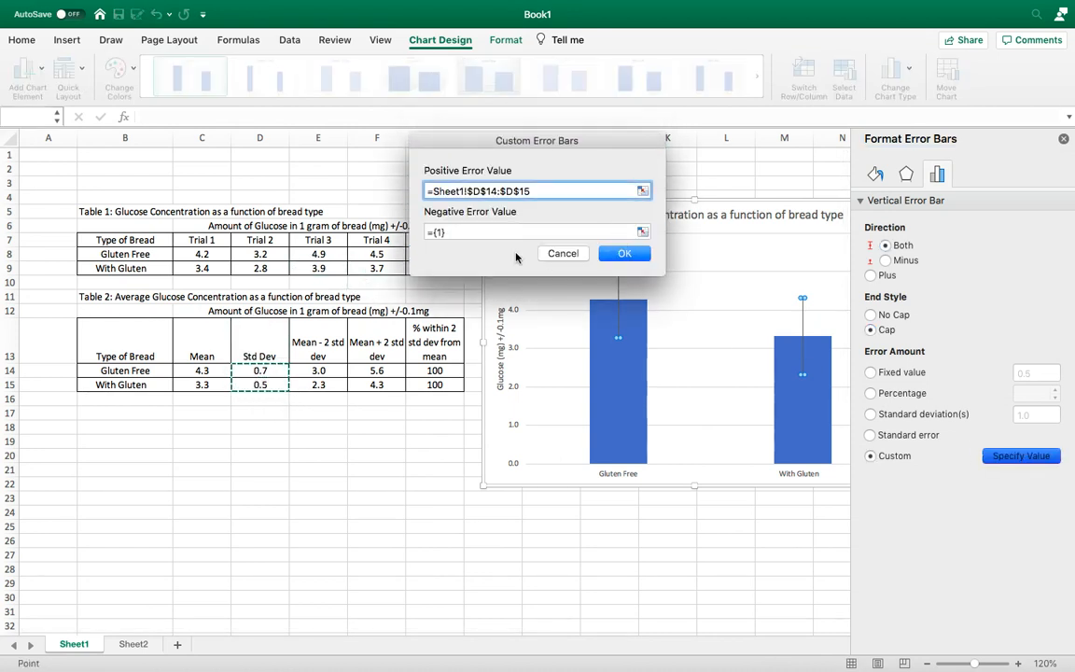
{"action": "left_click", "coordinate": [438, 231]}
{"action": "triple_click", "coordinate": [439, 231]}
{"action": "key", "text": "BackSpace"}
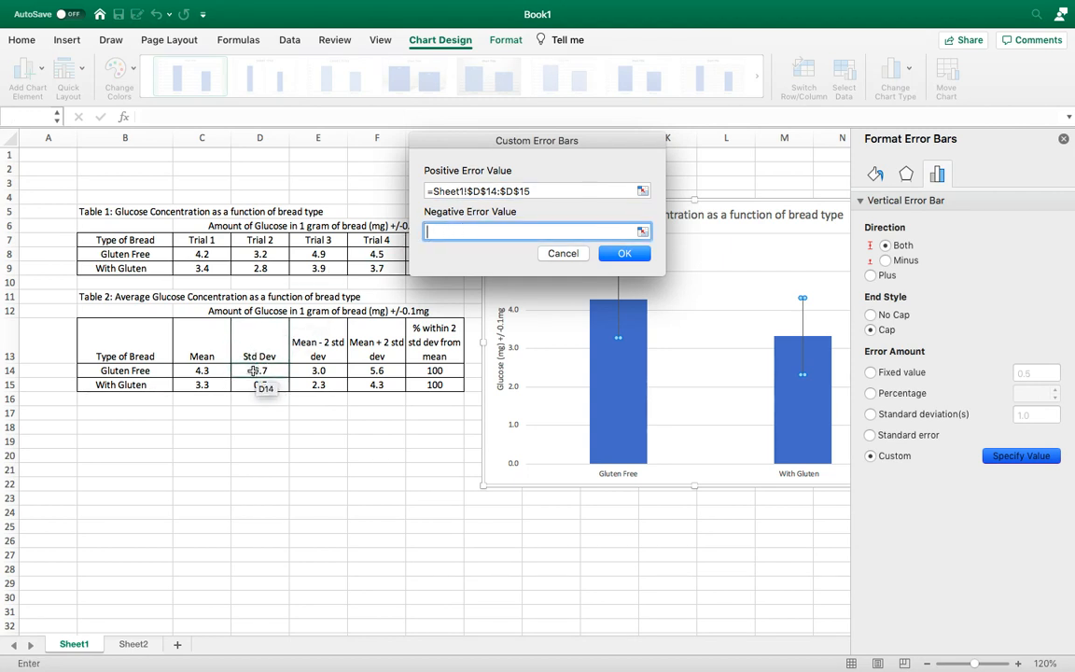
{"action": "left_click_drag", "start_coordinate": [253, 370], "coordinate": [259, 386]}
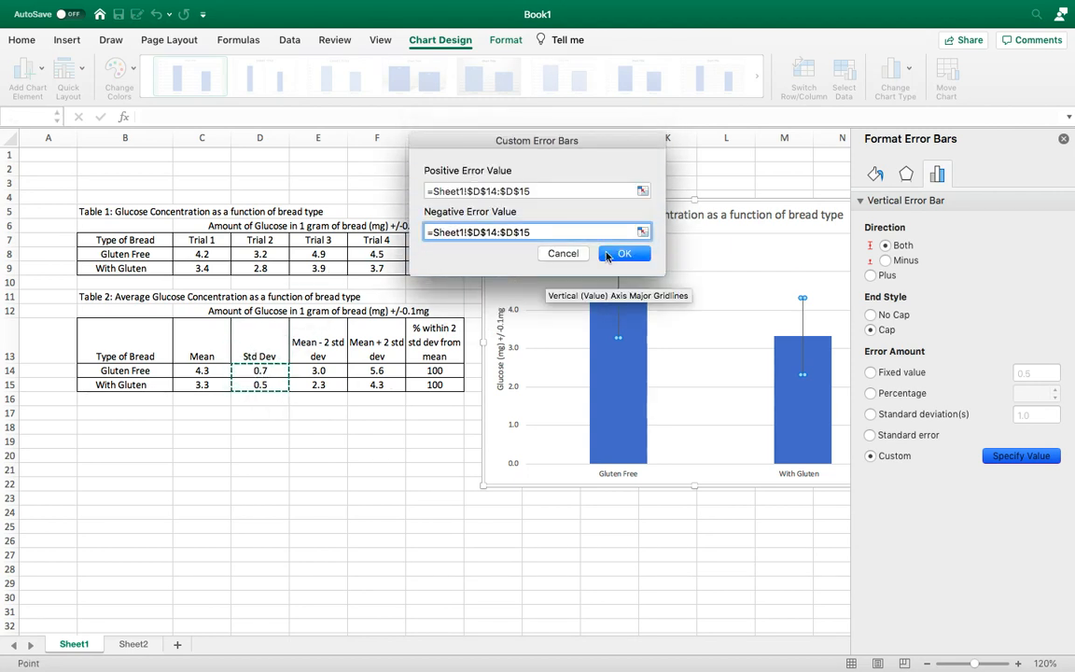
{"action": "left_click", "coordinate": [622, 254]}
{"action": "left_click", "coordinate": [629, 591]}
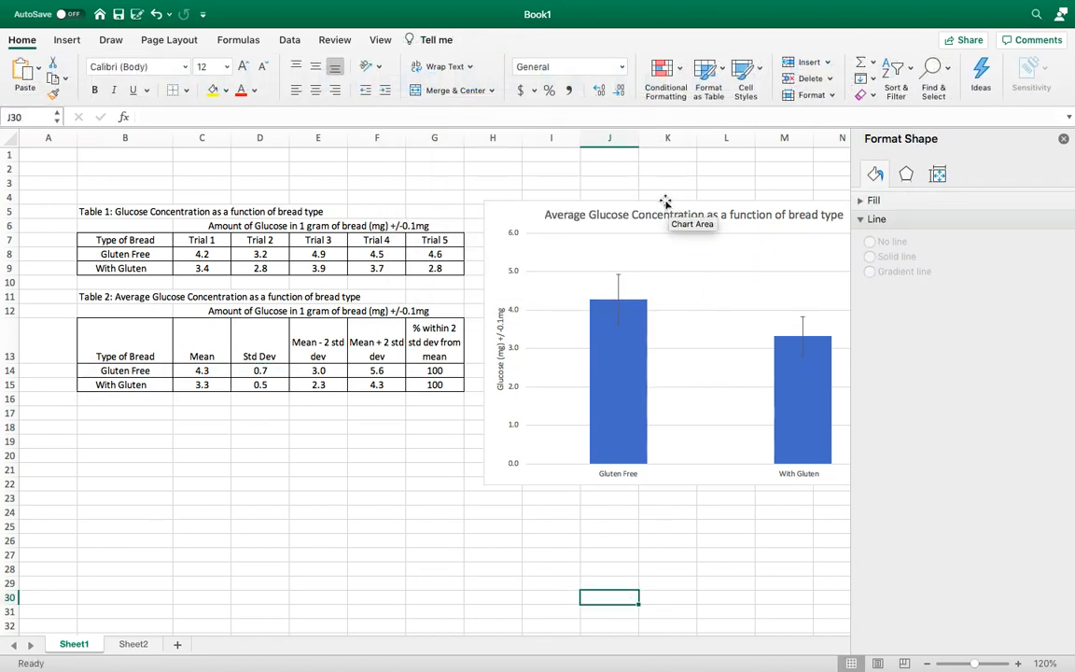
{"action": "left_click_drag", "start_coordinate": [664, 202], "coordinate": [652, 201]}
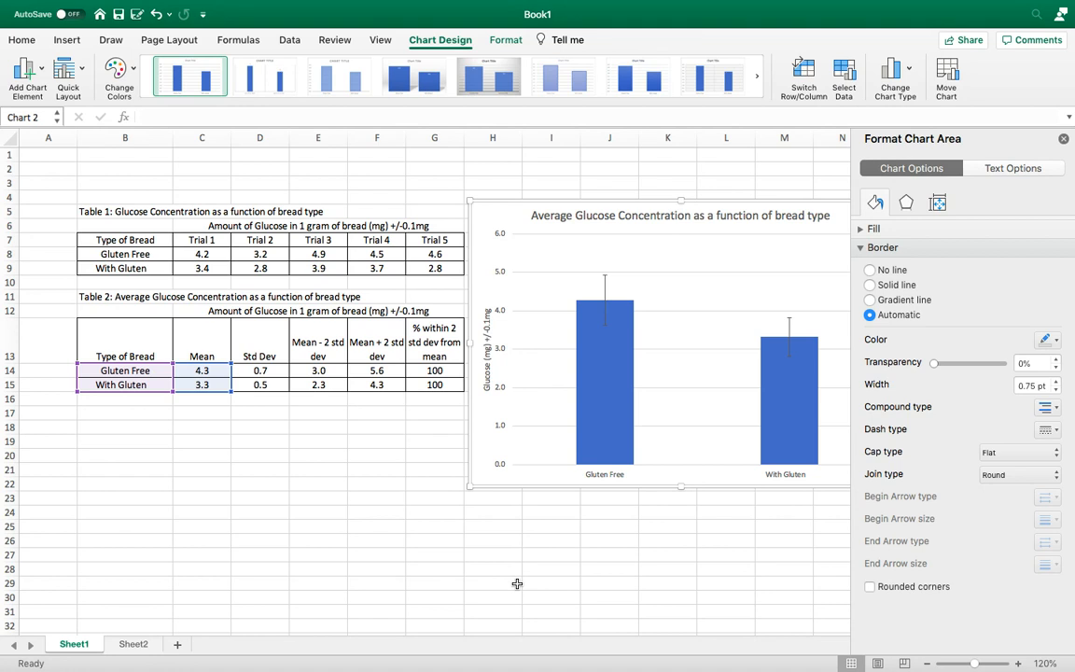
Step: Calculate the t-test p-value in C18 with =T.TEST(C8:G8,C9:G9,2,2), comparing the gluten-free and with-gluten trials
{"action": "left_click", "coordinate": [198, 428]}
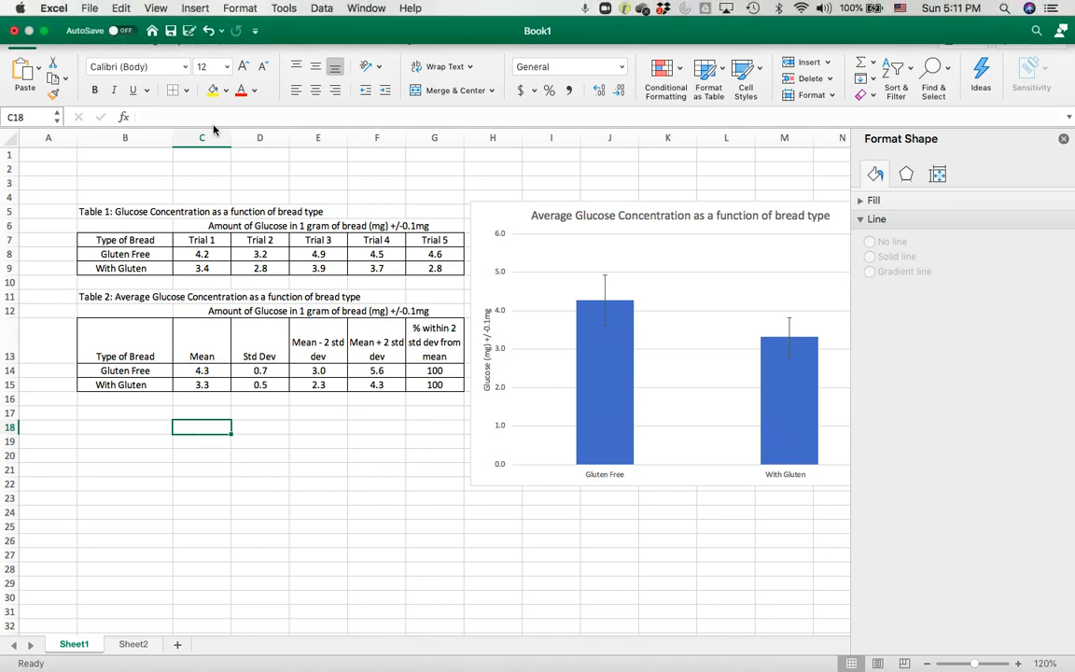
{"action": "left_click", "coordinate": [289, 41]}
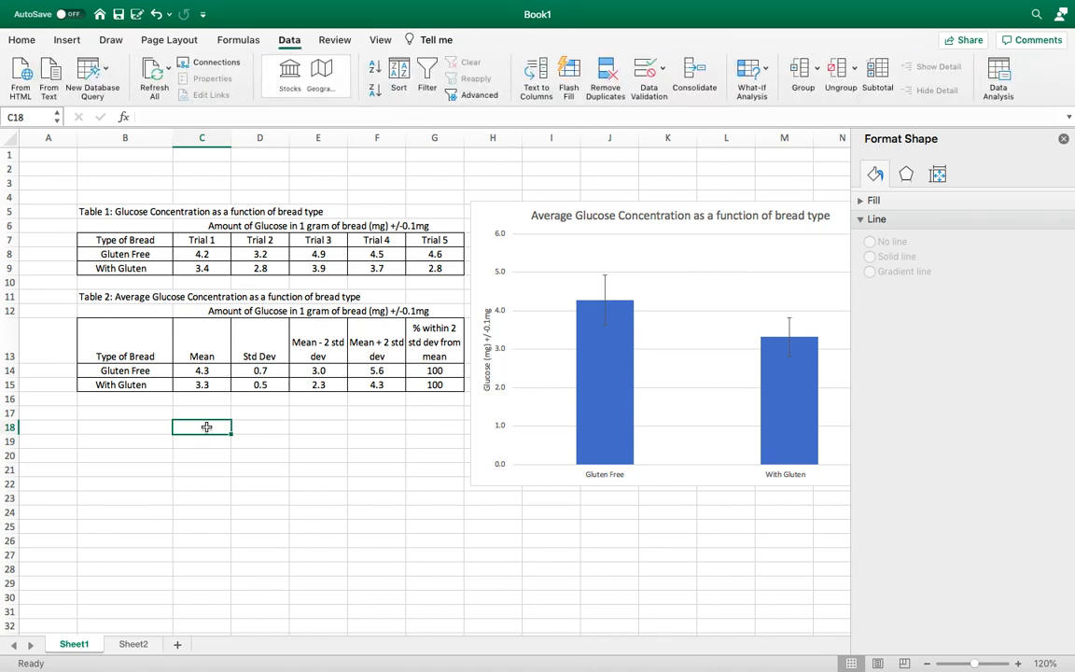
{"action": "type", "text": "=t"}
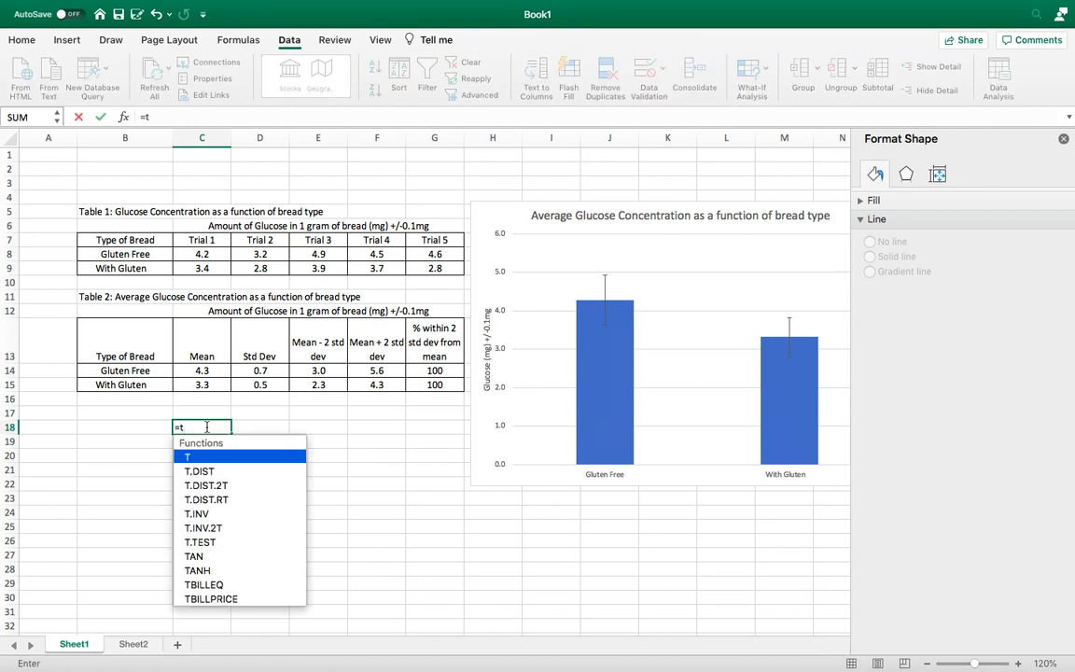
{"action": "double_click", "coordinate": [198, 544]}
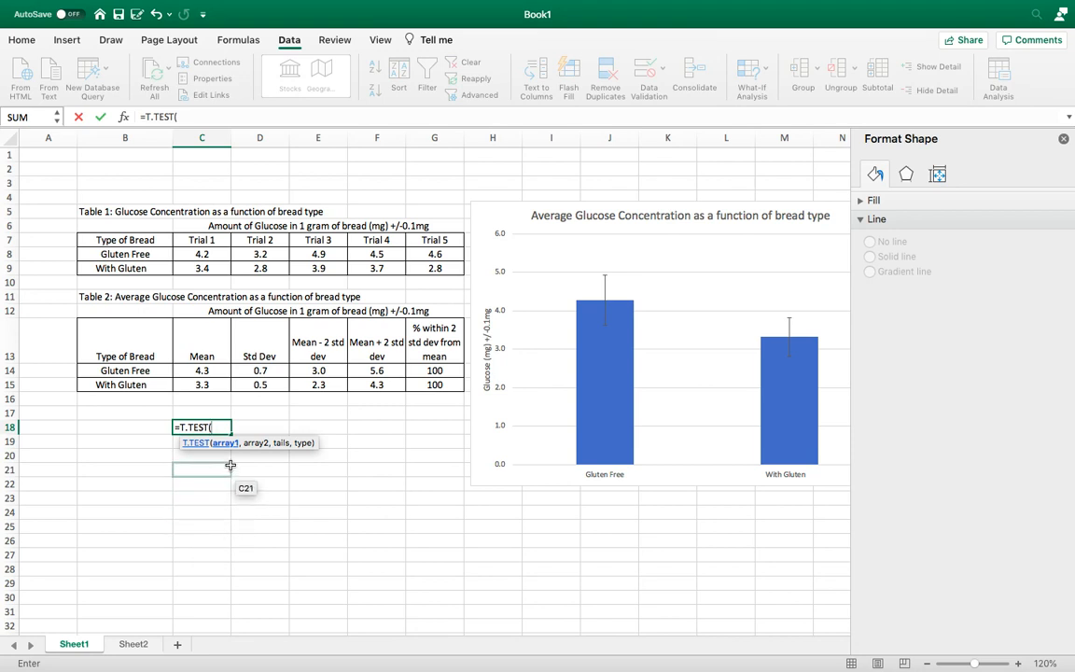
{"action": "left_click", "coordinate": [204, 255]}
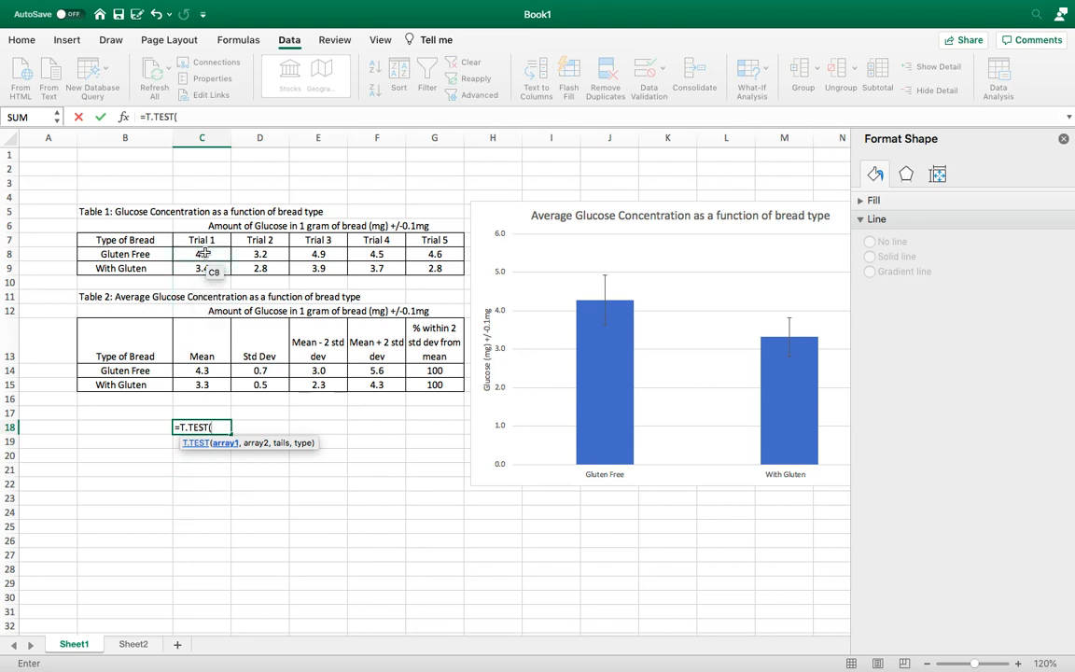
{"action": "left_click_drag", "start_coordinate": [273, 254], "coordinate": [415, 245]}
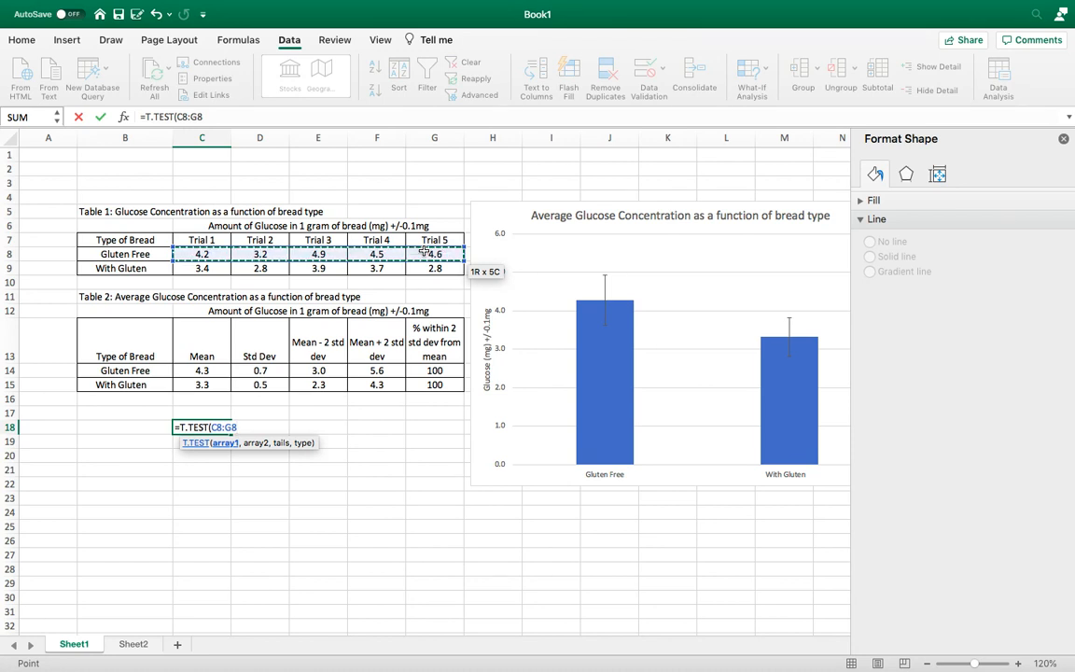
{"action": "type", "text": ","}
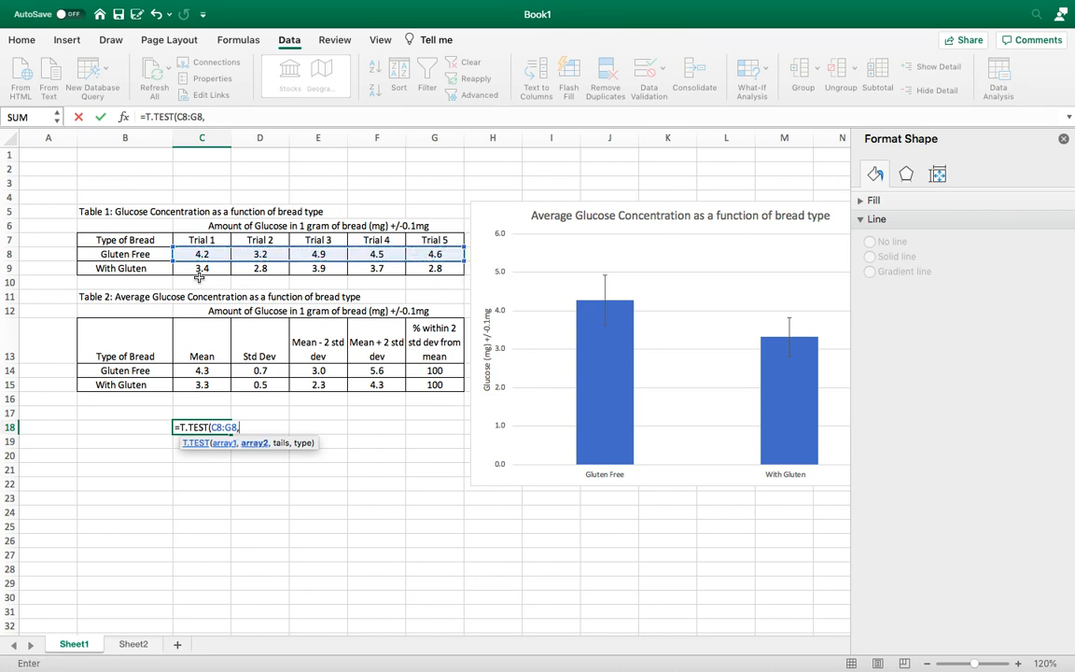
{"action": "left_click_drag", "start_coordinate": [198, 268], "coordinate": [422, 270]}
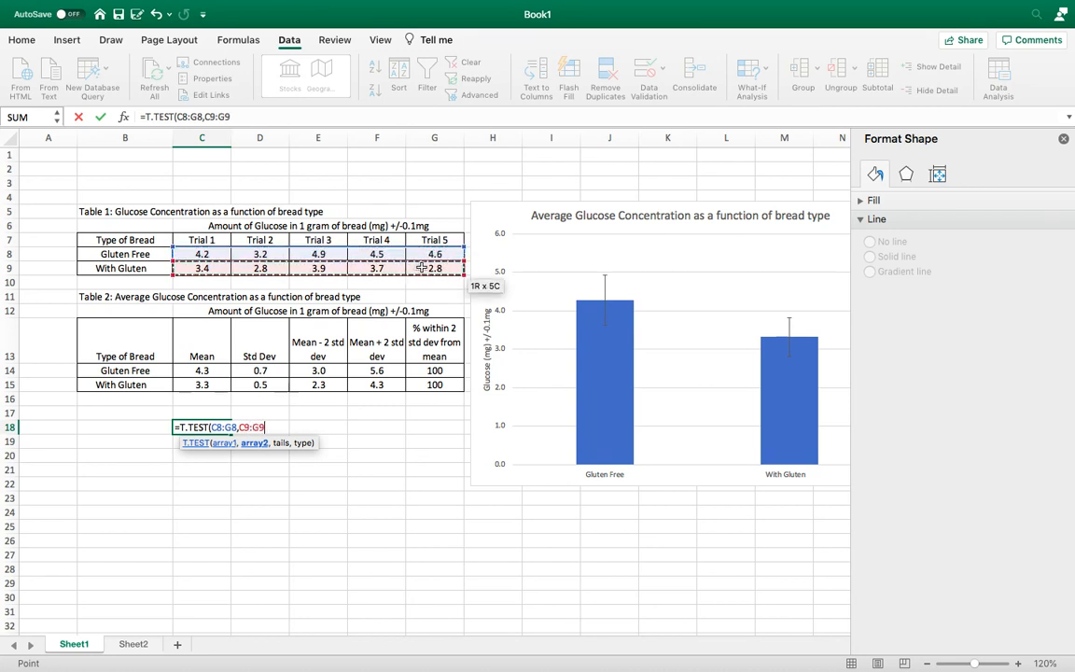
{"action": "type", "text": ","}
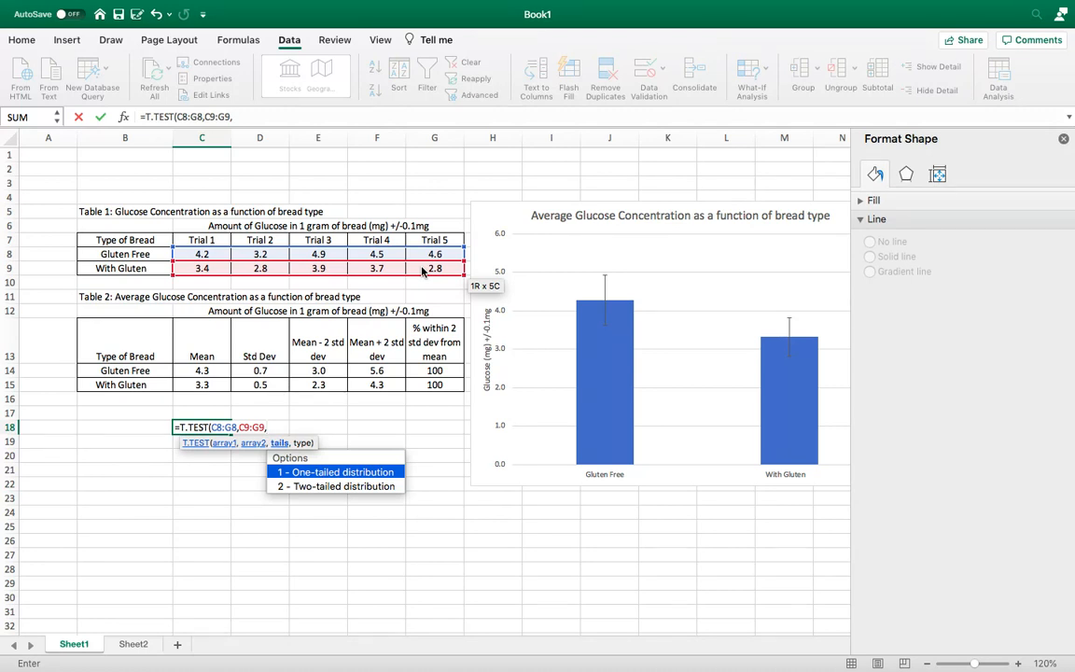
{"action": "type", "text": "2,"}
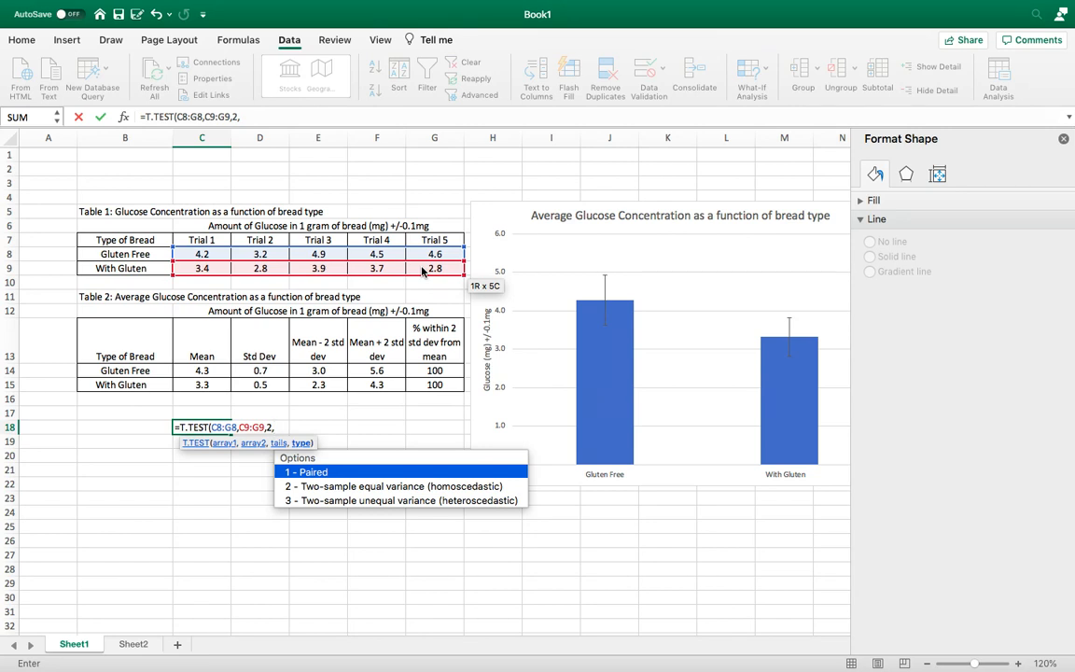
{"action": "type", "text": "2)"}
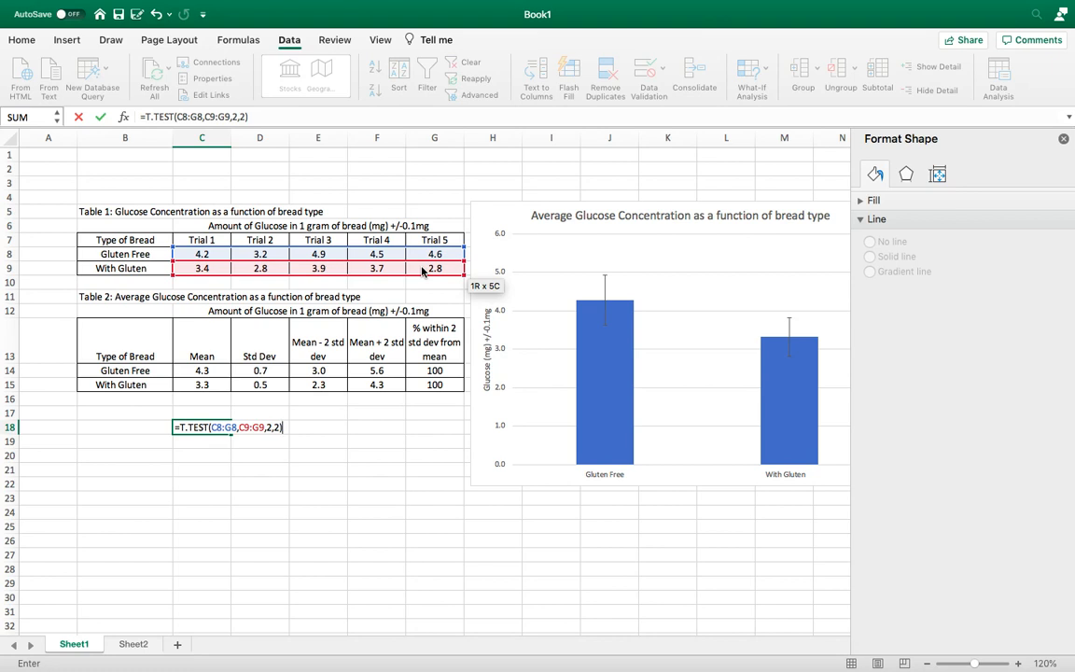
{"action": "key", "text": "Return"}
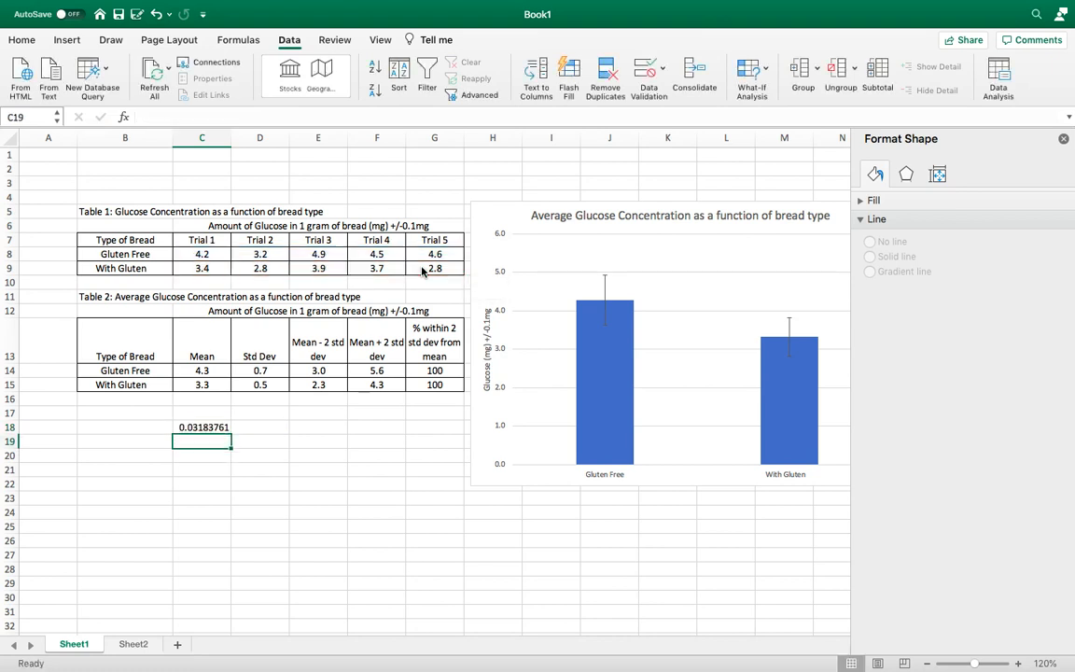
{"action": "left_click", "coordinate": [191, 426]}
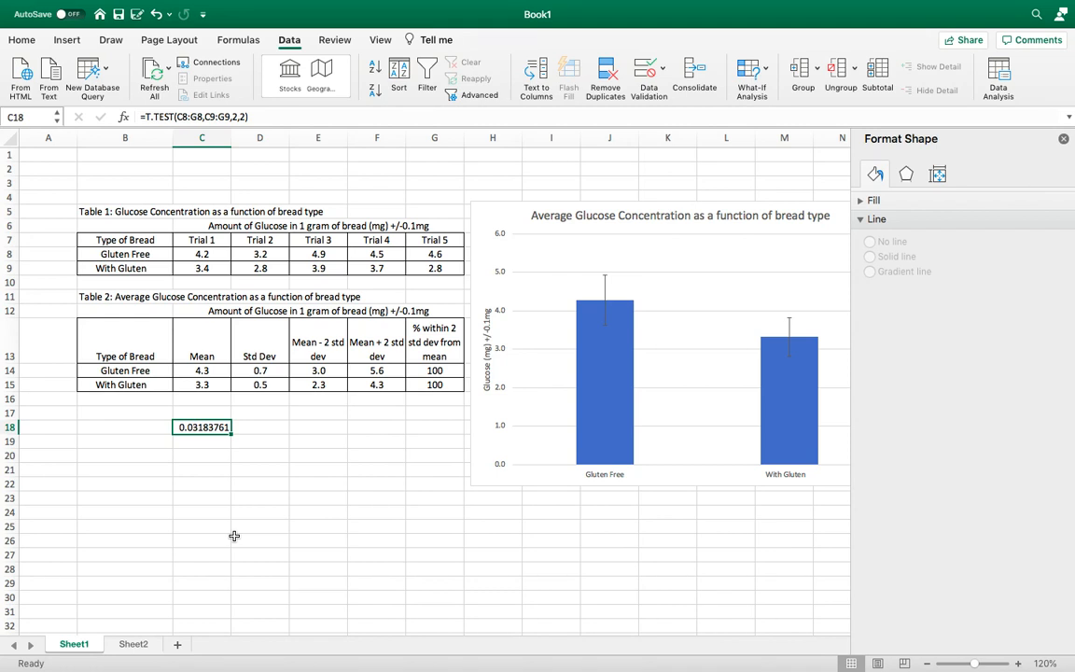
Step: Enter the note "p is less than 0.05" in cell B21
{"action": "left_click", "coordinate": [135, 471]}
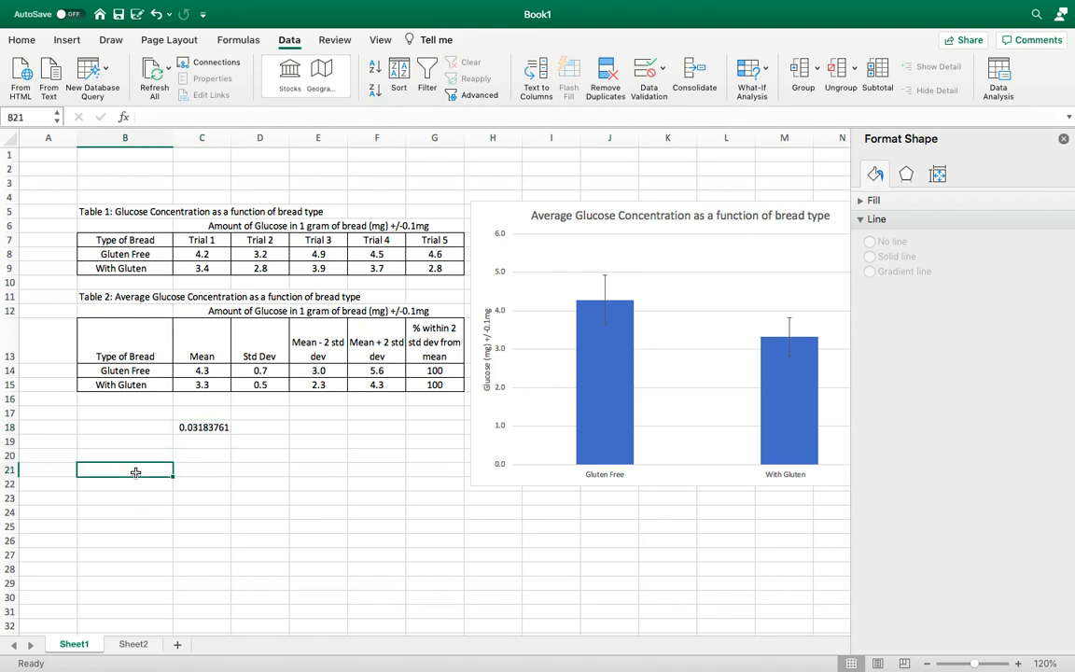
{"action": "type", "text": "p+"}
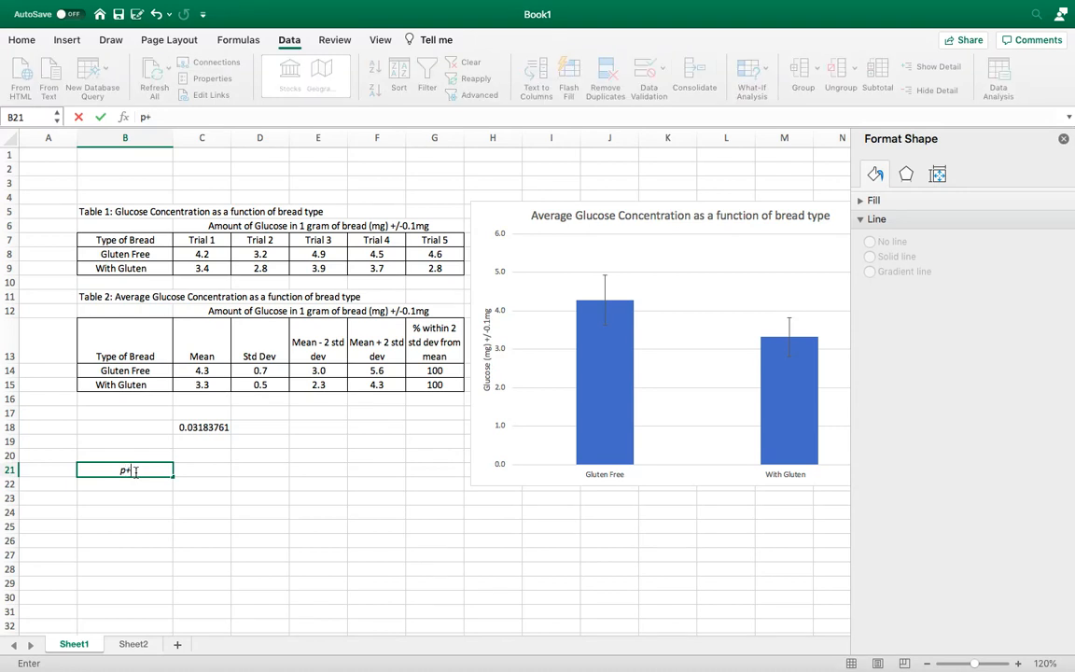
{"action": "key", "text": "BackSpace"}
{"action": "type", "text": "e"}
{"action": "key", "text": "BackSpace"}
{"action": "type", "text": "is less than 0.05"}
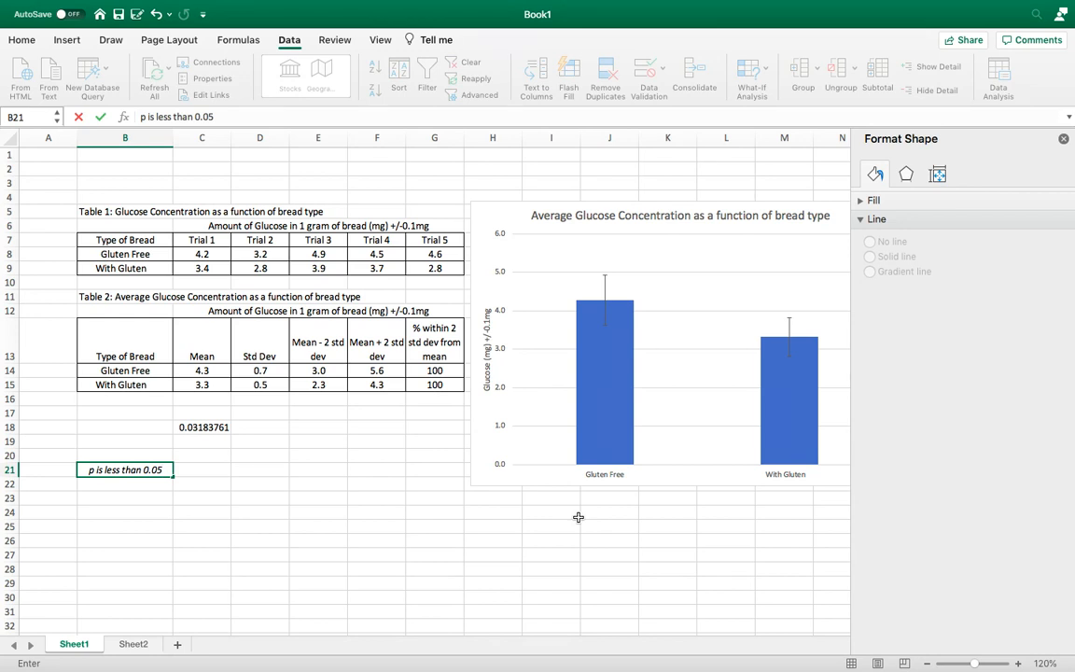
{"action": "mouse_move", "coordinate": [618, 390]}
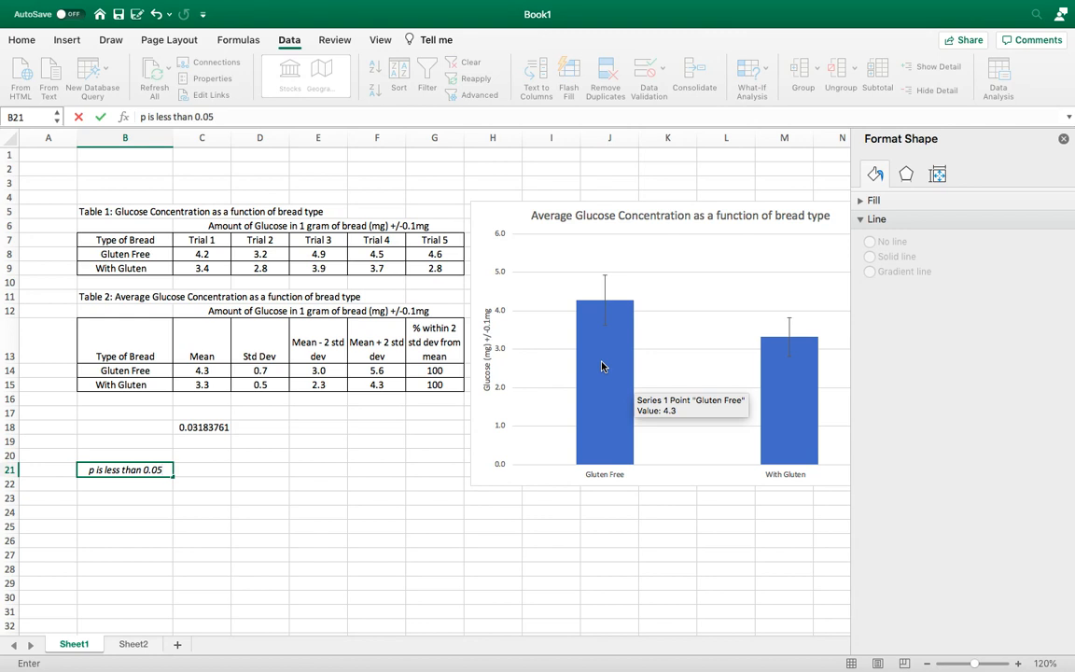
Step: On Sheet2, insert a 2-D clustered column chart of the bread type means in B14:C15 and place it beside the tables
{"action": "left_click", "coordinate": [131, 645]}
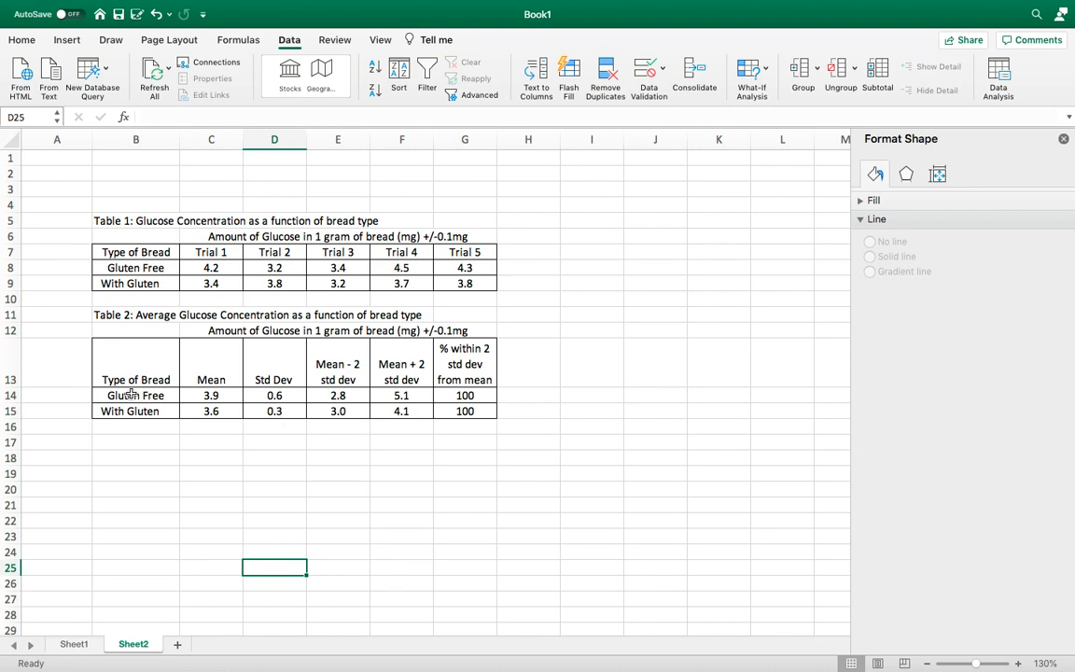
{"action": "left_click_drag", "start_coordinate": [130, 393], "coordinate": [211, 411]}
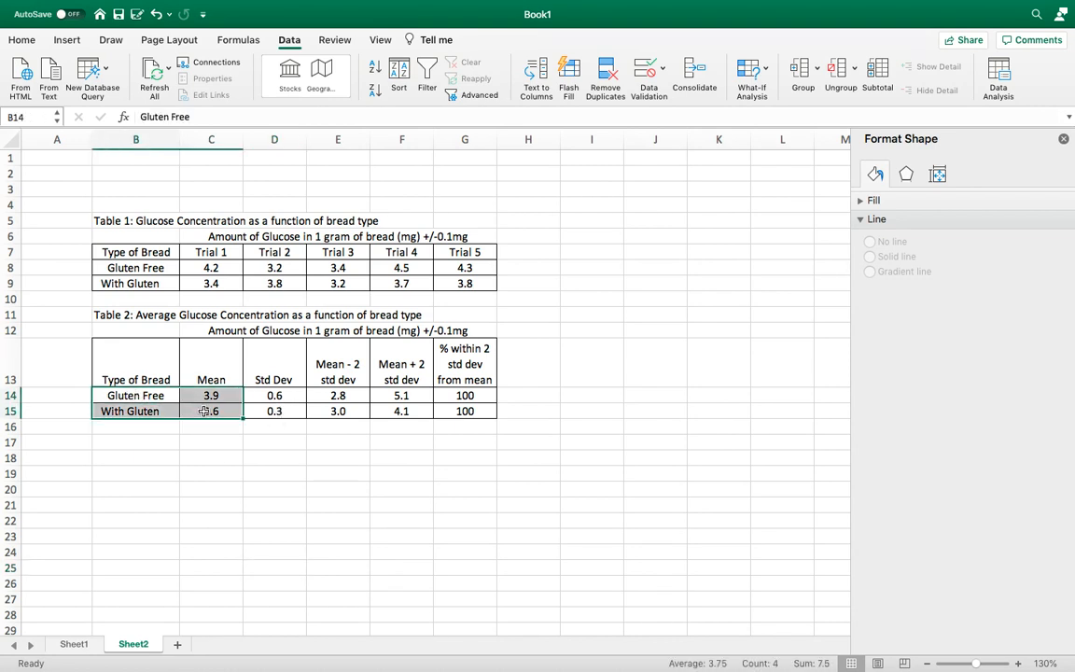
{"action": "left_click", "coordinate": [65, 40]}
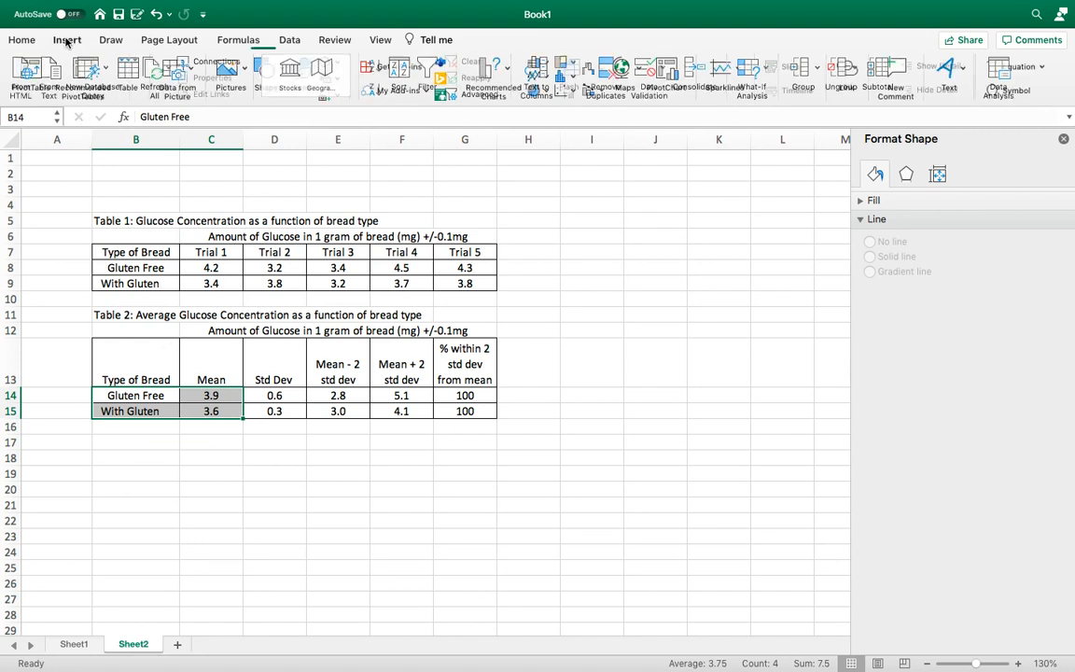
{"action": "left_click", "coordinate": [532, 66]}
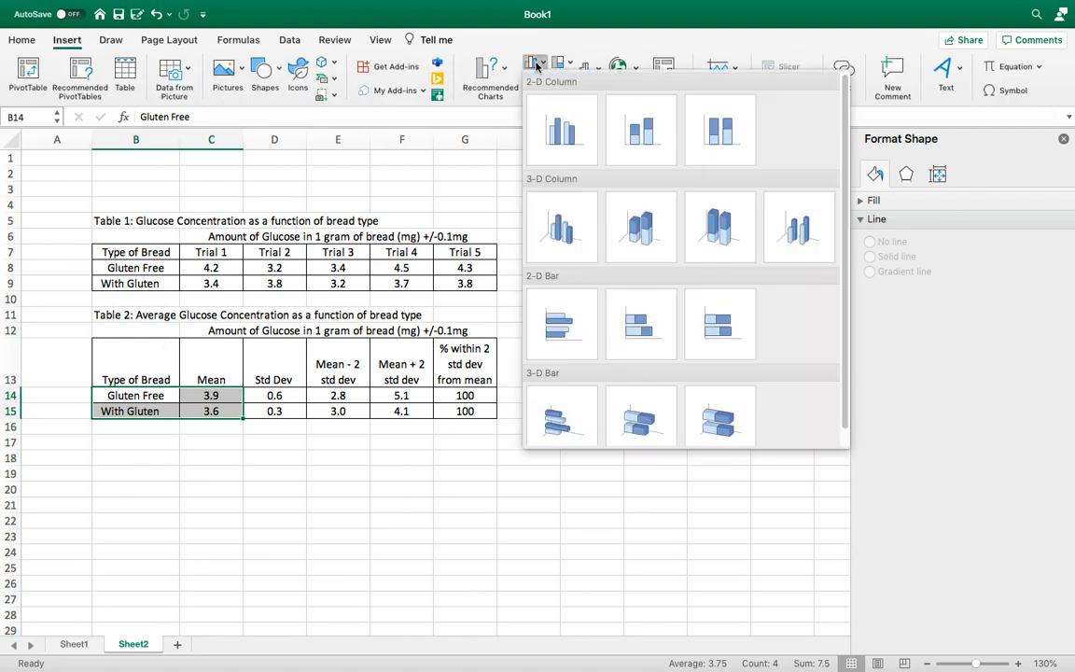
{"action": "left_click", "coordinate": [556, 134]}
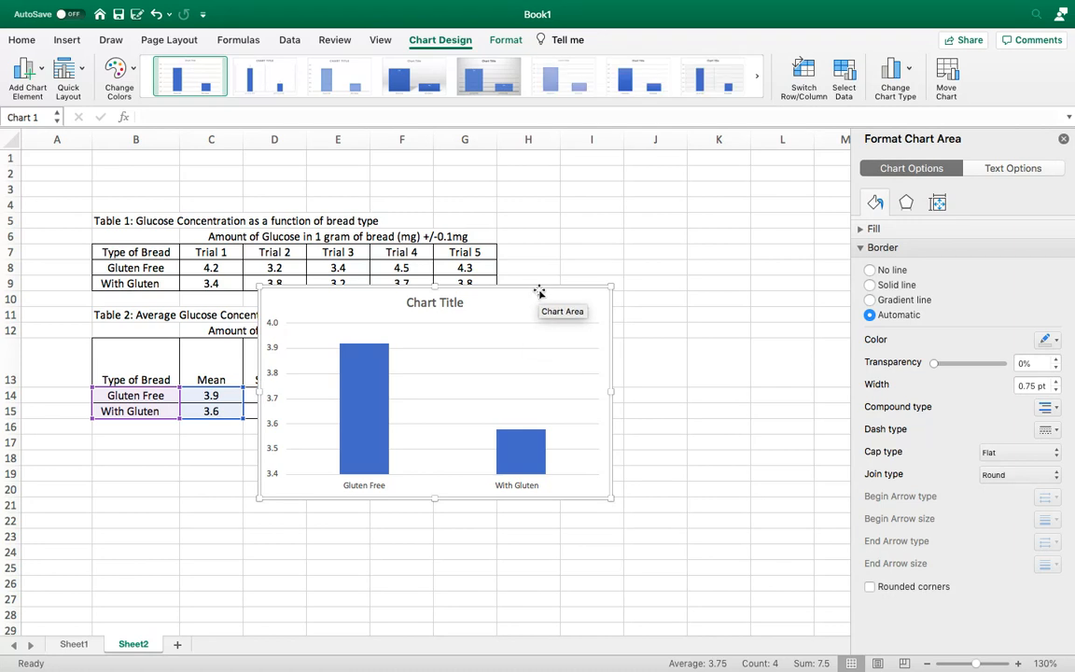
{"action": "left_click_drag", "start_coordinate": [537, 292], "coordinate": [772, 242]}
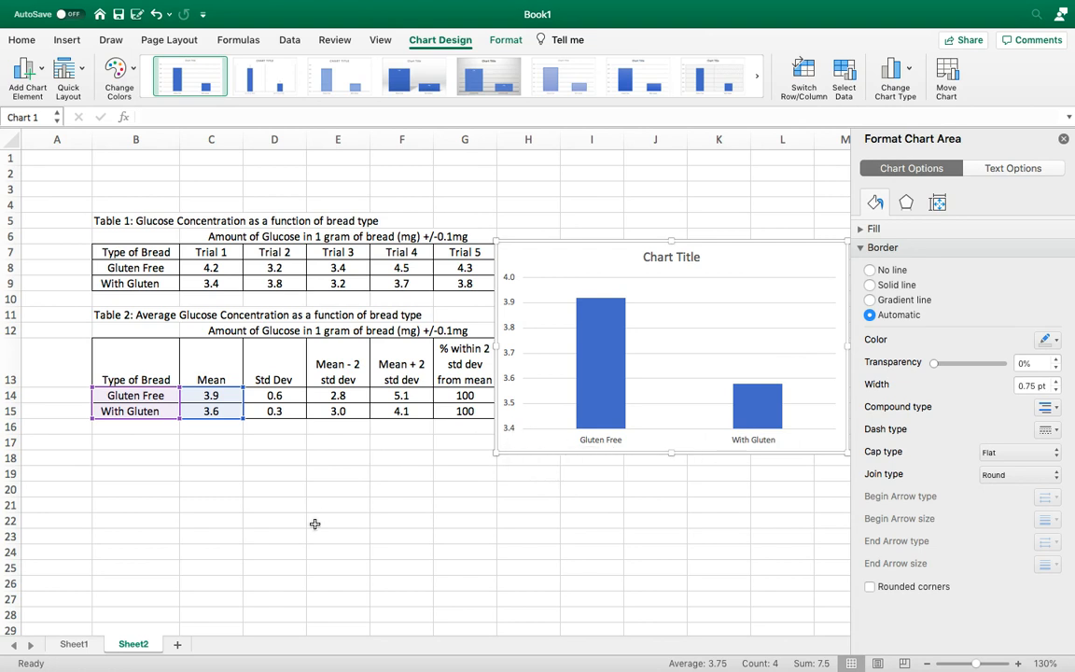
Step: Add vertical error bars to the Sheet2 chart's columns and set their error amount to Custom
{"action": "left_click", "coordinate": [600, 322]}
{"action": "left_click", "coordinate": [30, 82]}
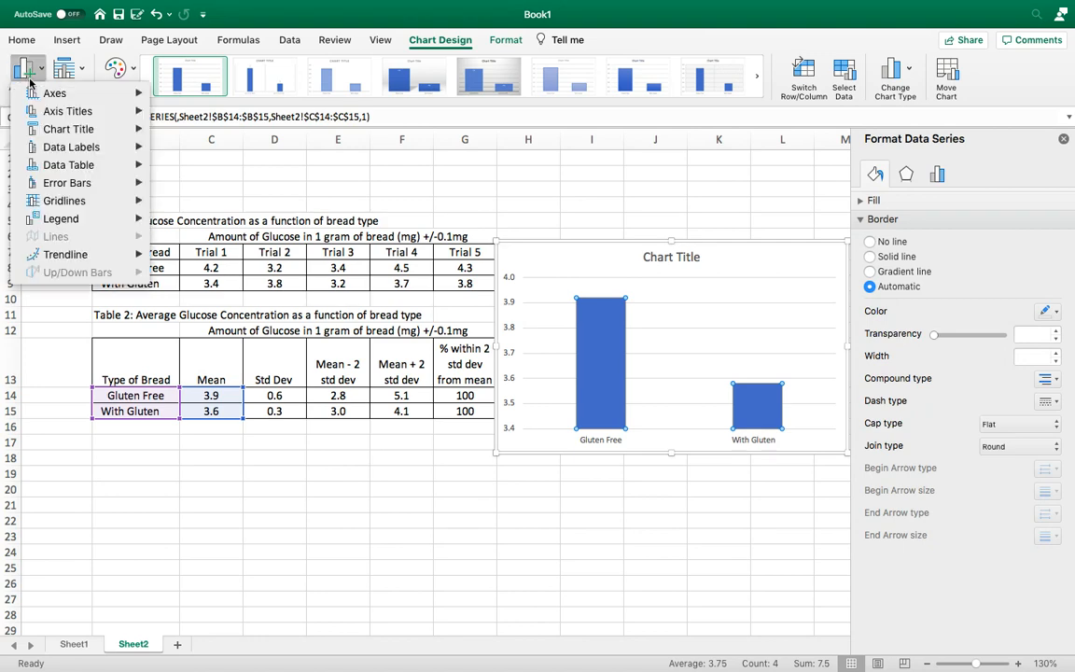
{"action": "mouse_move", "coordinate": [103, 183]}
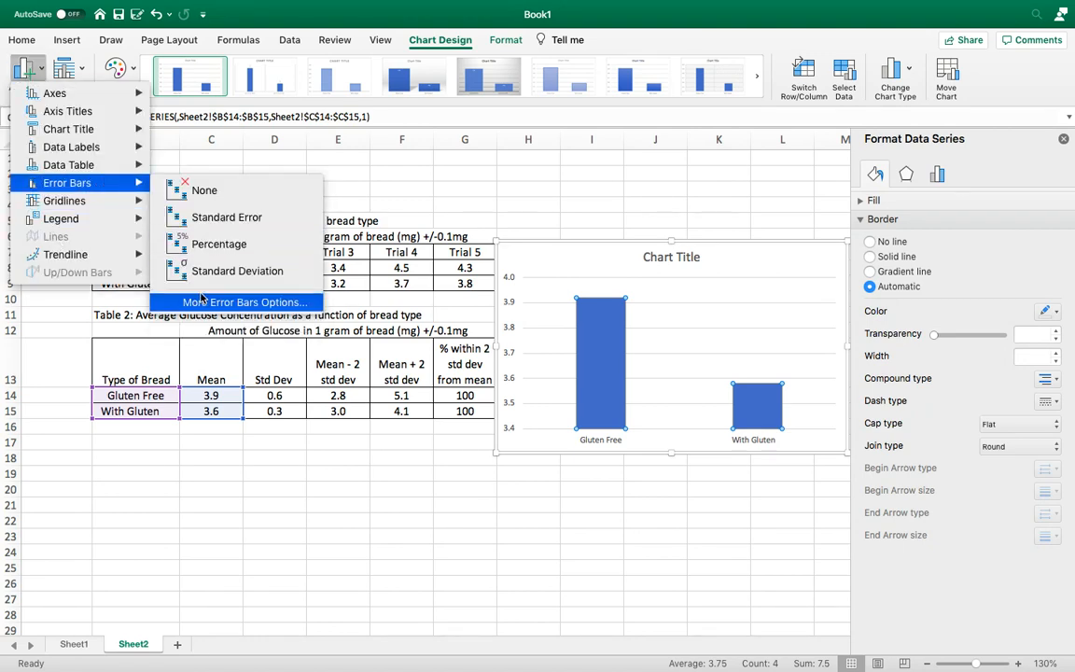
{"action": "left_click", "coordinate": [242, 301]}
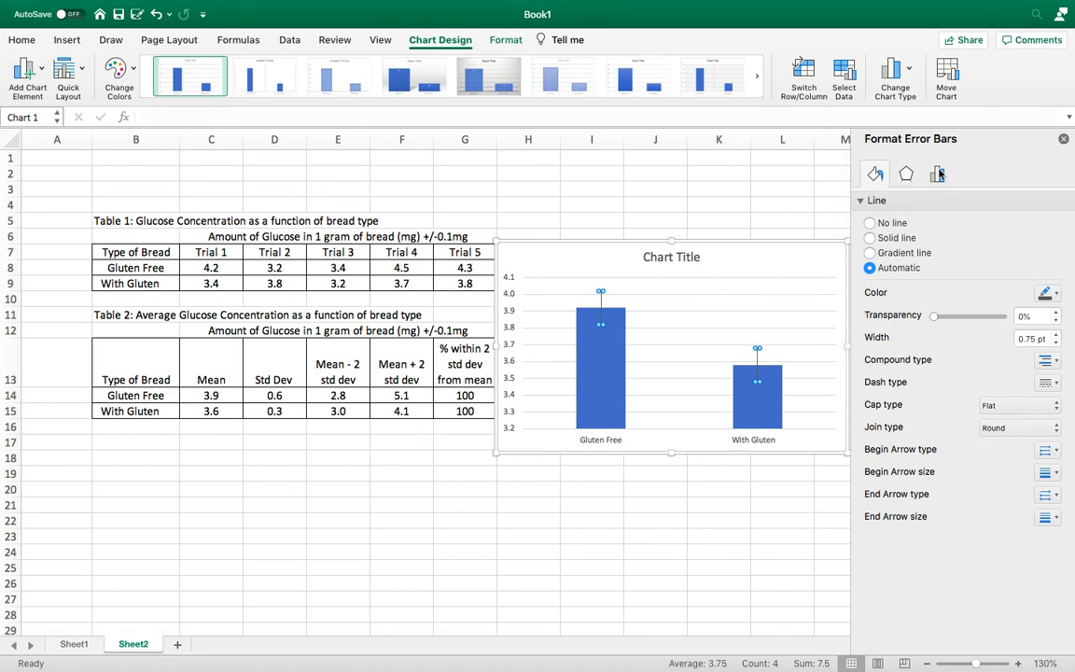
{"action": "left_click", "coordinate": [937, 174]}
{"action": "left_click", "coordinate": [870, 455]}
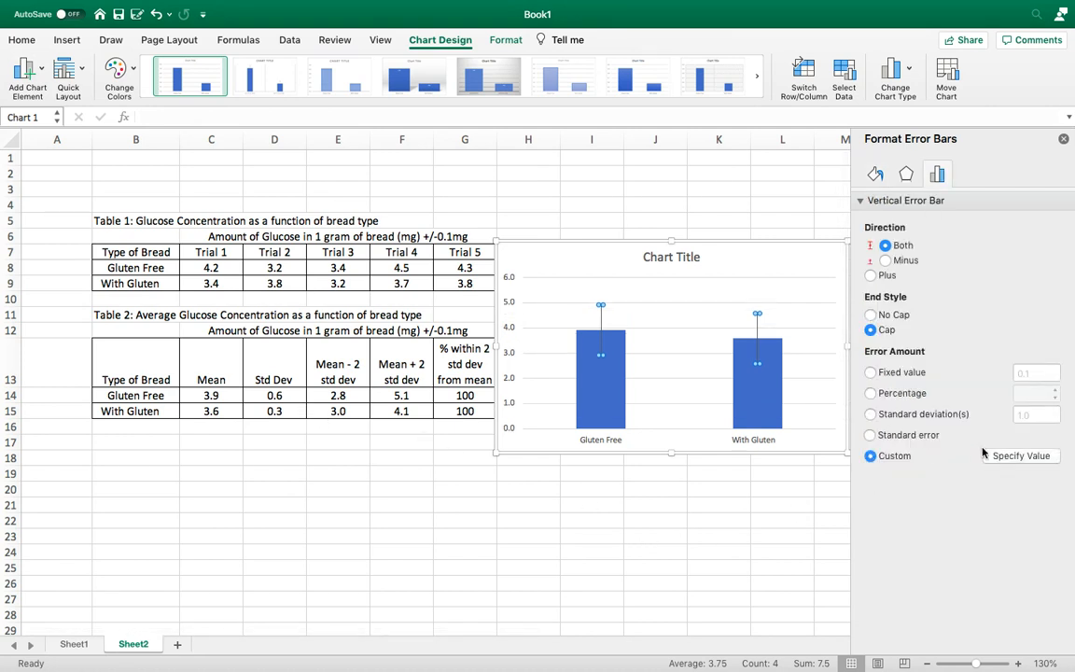
Step: Specify the standard deviations in D14:D15 as both the positive and negative custom error values
{"action": "left_click", "coordinate": [990, 455]}
{"action": "left_click_drag", "start_coordinate": [280, 395], "coordinate": [278, 417]}
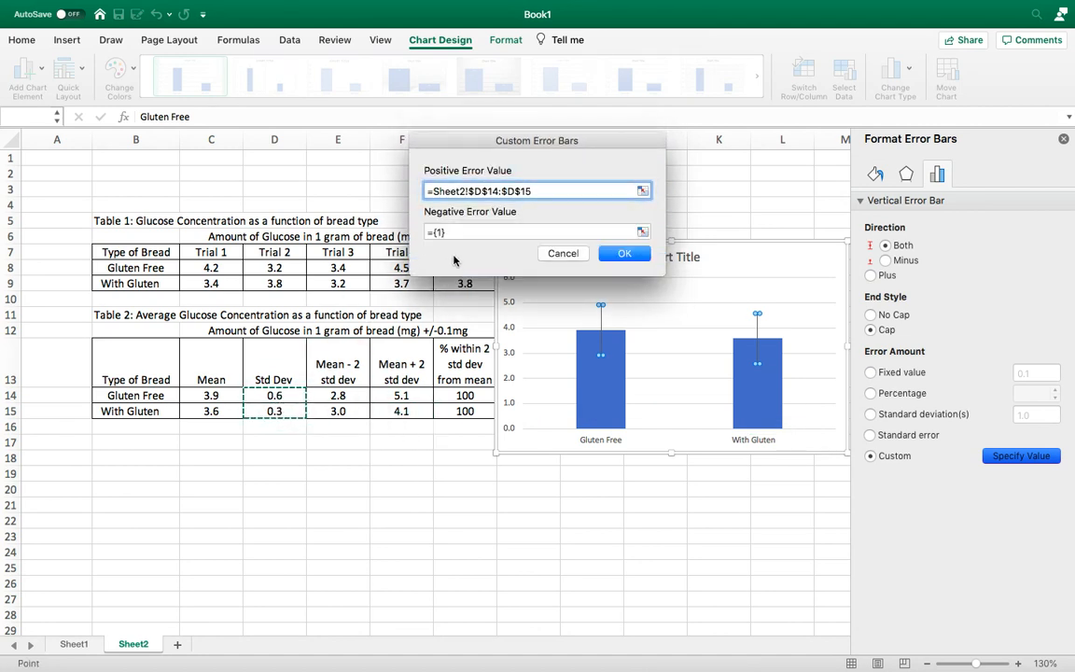
{"action": "left_click_drag", "start_coordinate": [450, 231], "coordinate": [412, 238]}
{"action": "key", "text": "BackSpace"}
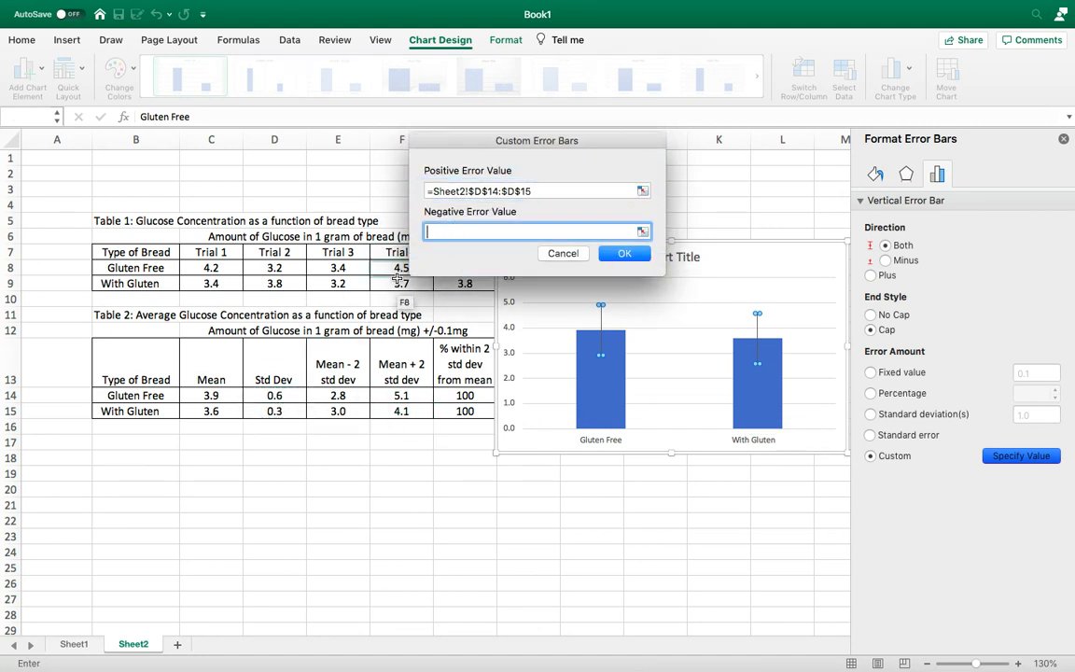
{"action": "left_click_drag", "start_coordinate": [260, 401], "coordinate": [271, 412]}
{"action": "key", "text": "Return"}
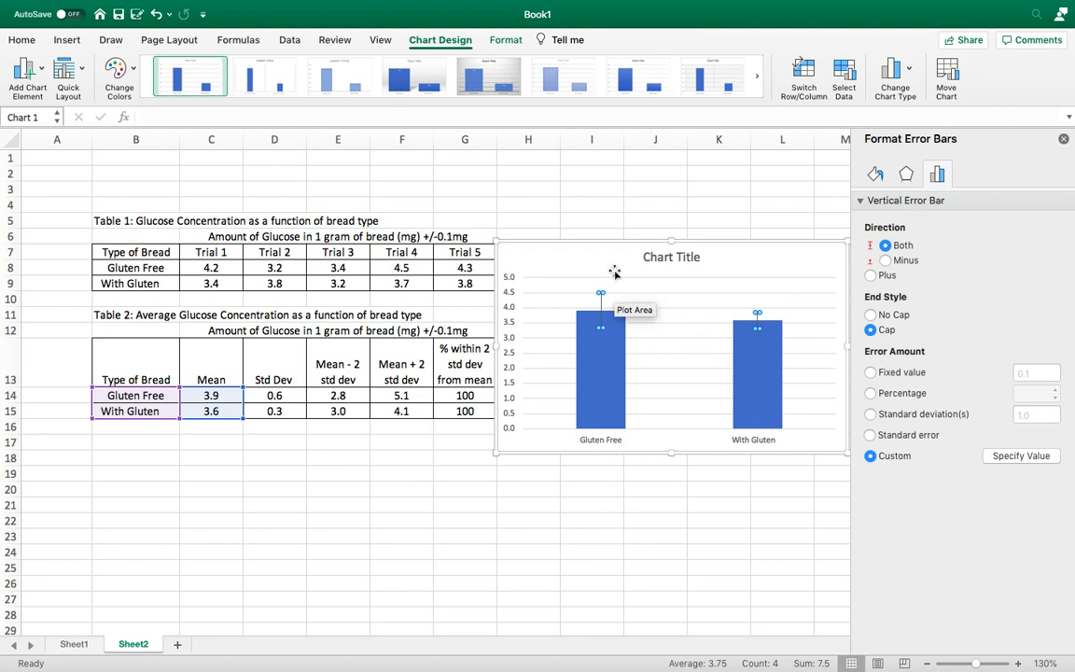
{"action": "left_click", "coordinate": [730, 539]}
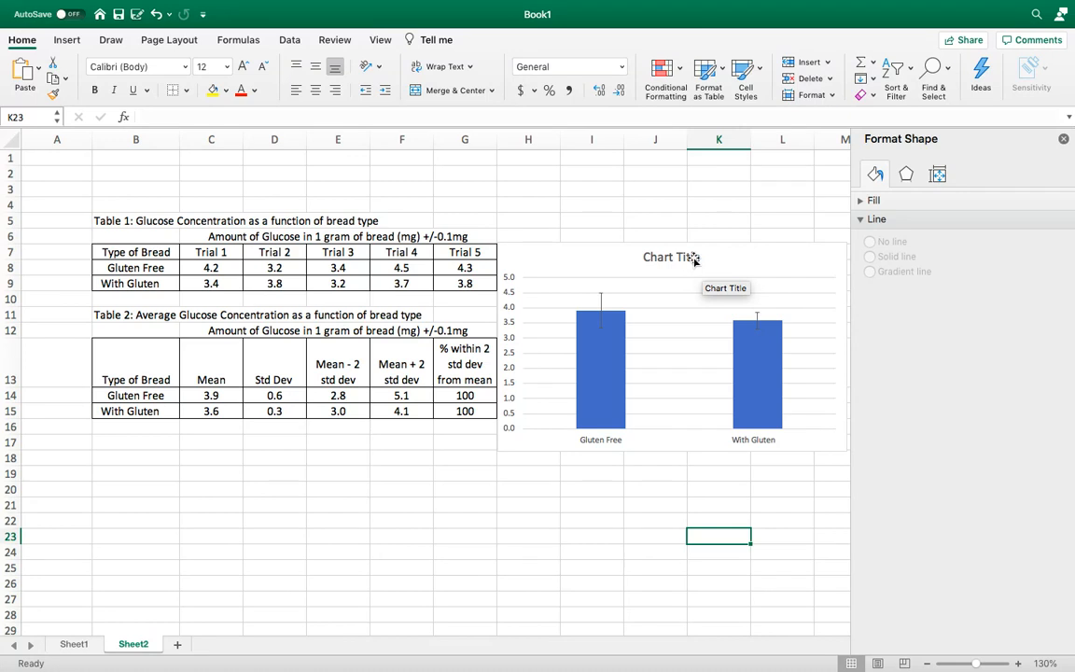
Step: Start a t-Test: Two-Sample Assuming Equal Variances from the data analysis tools on Sheet2
{"action": "left_click", "coordinate": [194, 458]}
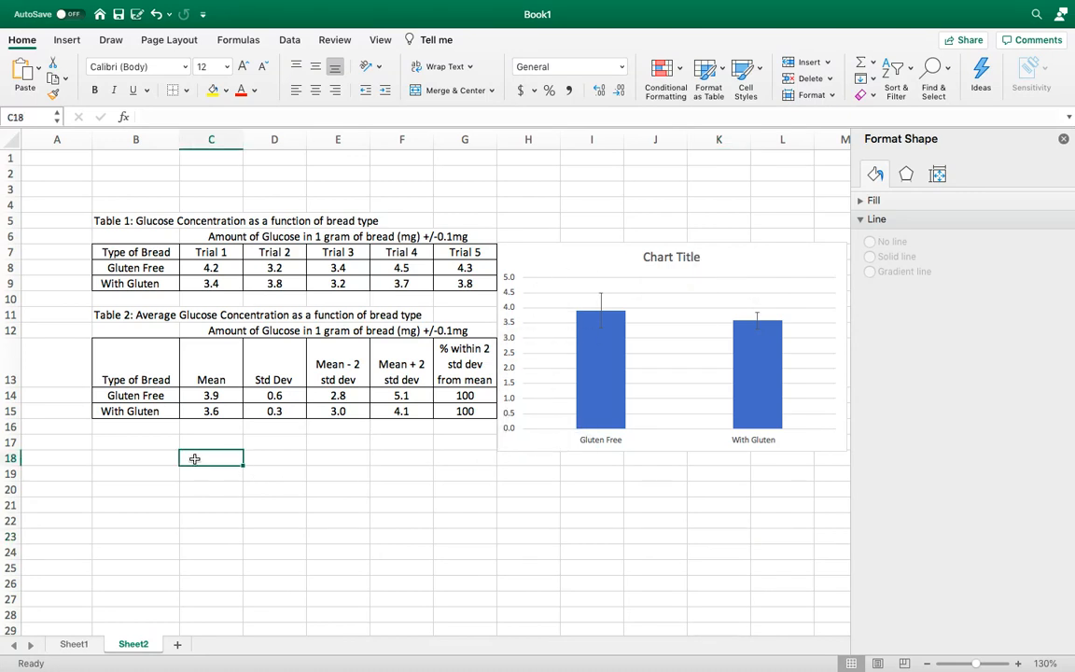
{"action": "left_click", "coordinate": [291, 40]}
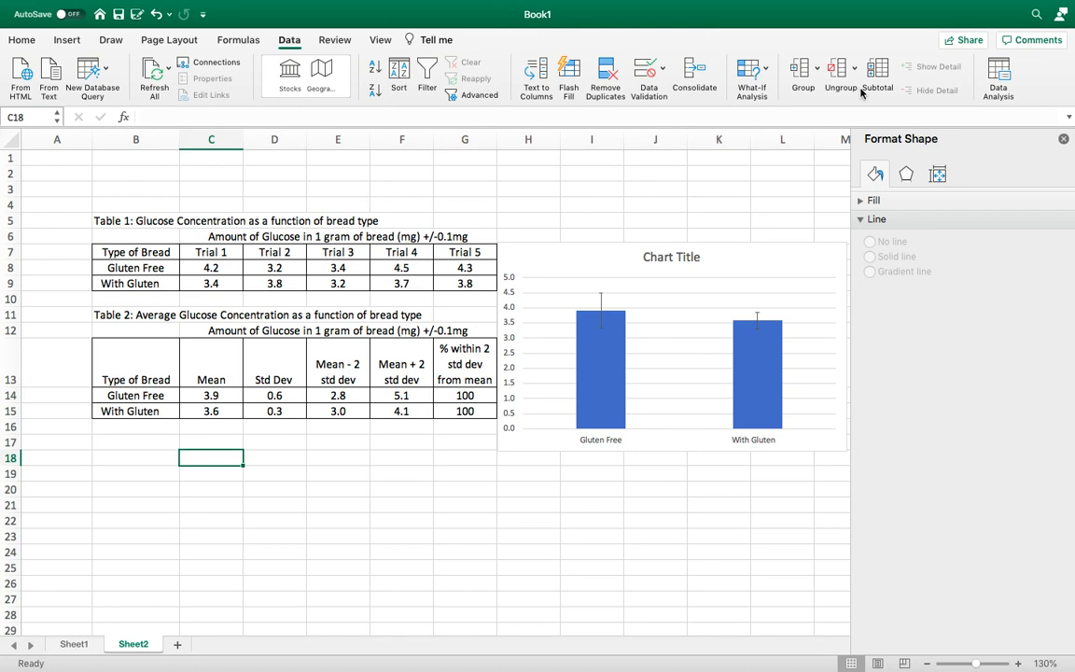
{"action": "left_click", "coordinate": [996, 71]}
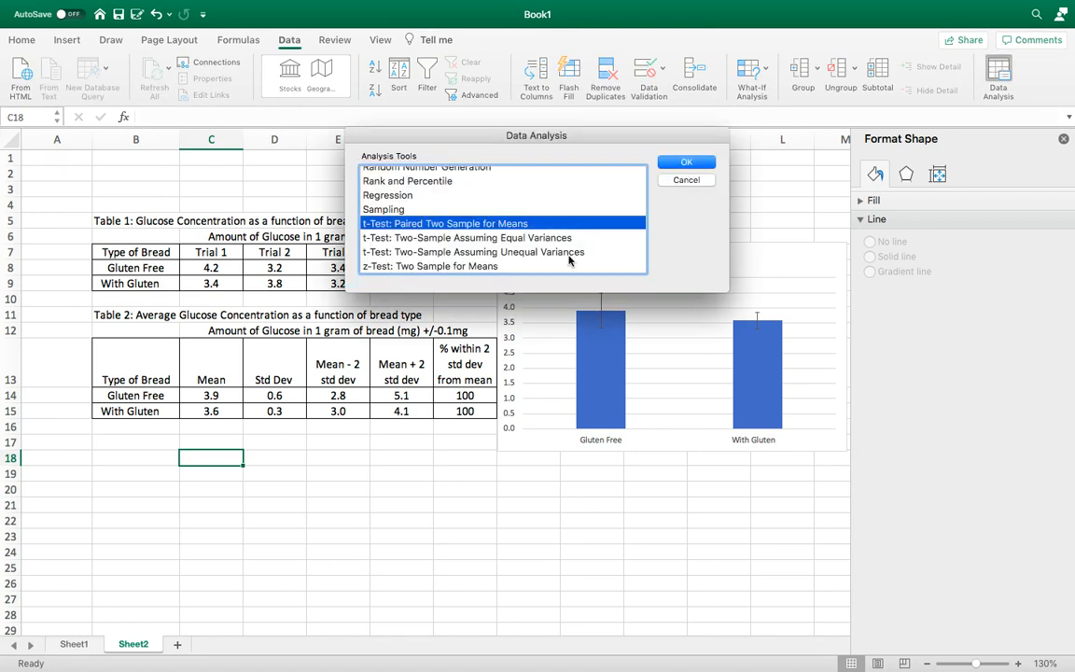
{"action": "scroll", "coordinate": [537, 248], "scroll_direction": "up", "scroll_amount": 2}
{"action": "scroll", "coordinate": [537, 247], "scroll_direction": "down", "scroll_amount": 5}
{"action": "left_click", "coordinate": [537, 247]}
{"action": "scroll", "coordinate": [536, 247], "scroll_direction": "down", "scroll_amount": 3}
{"action": "left_click", "coordinate": [551, 239]}
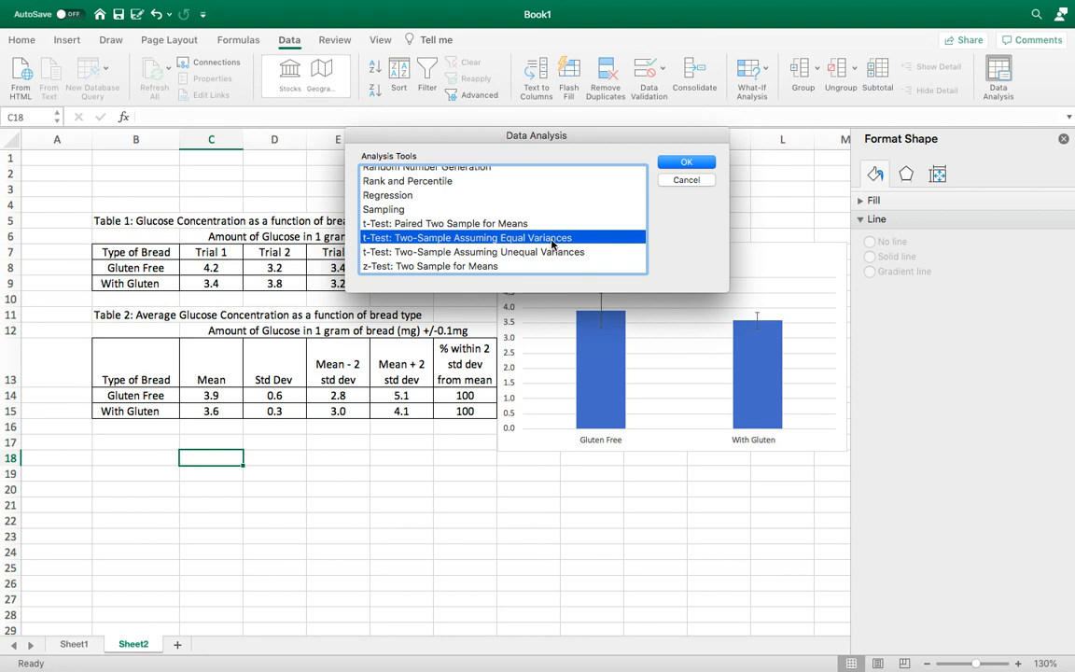
{"action": "left_click", "coordinate": [485, 224]}
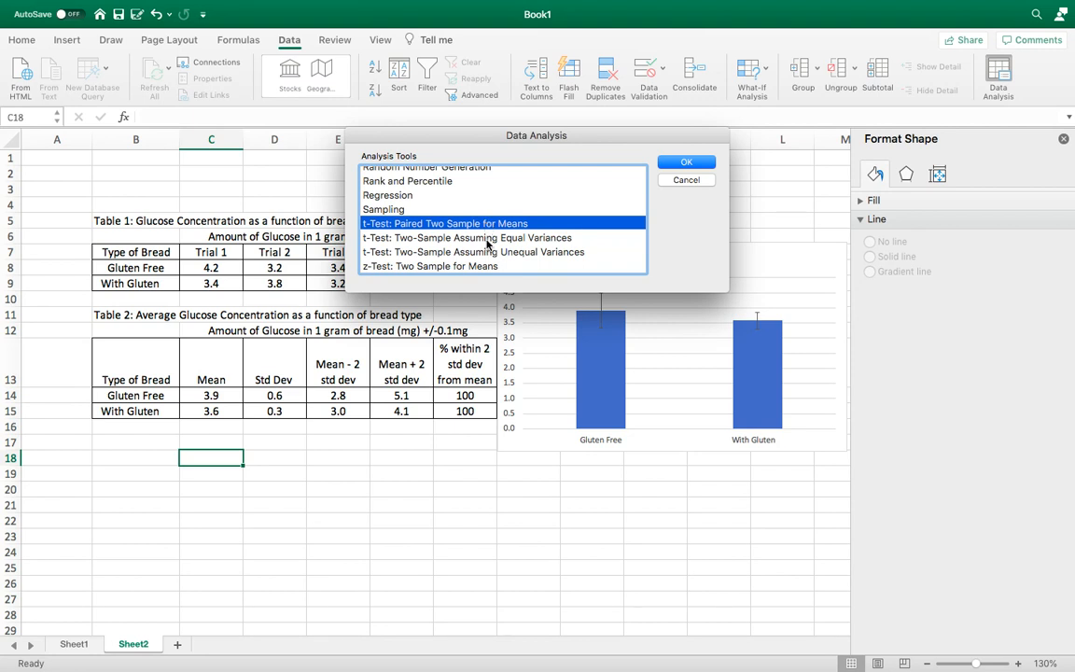
{"action": "left_click", "coordinate": [488, 239]}
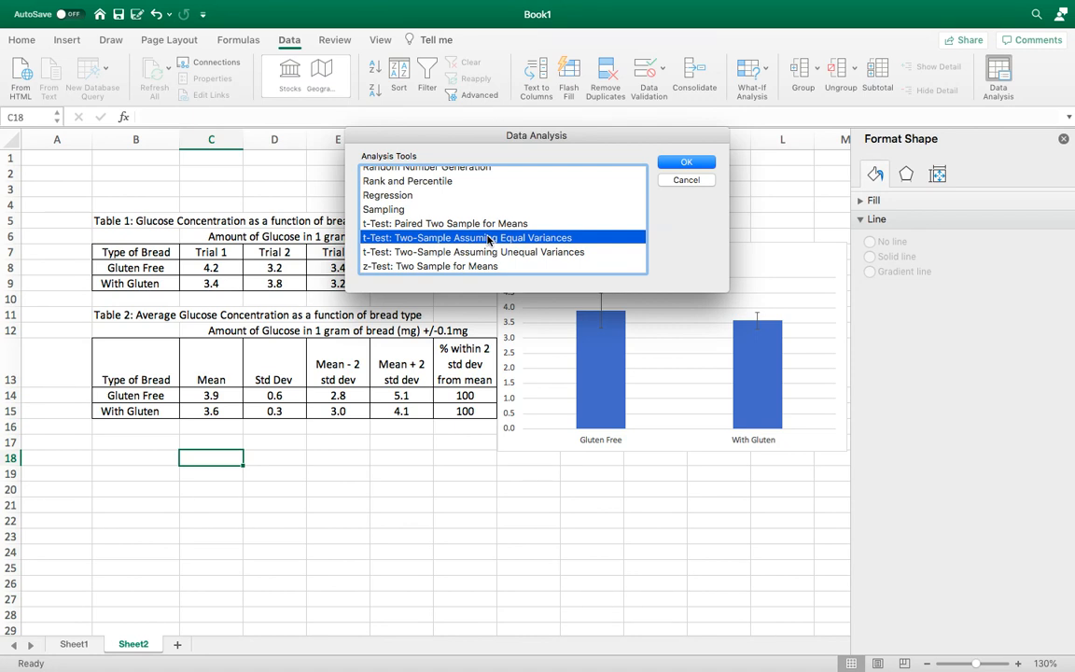
{"action": "left_click", "coordinate": [687, 163]}
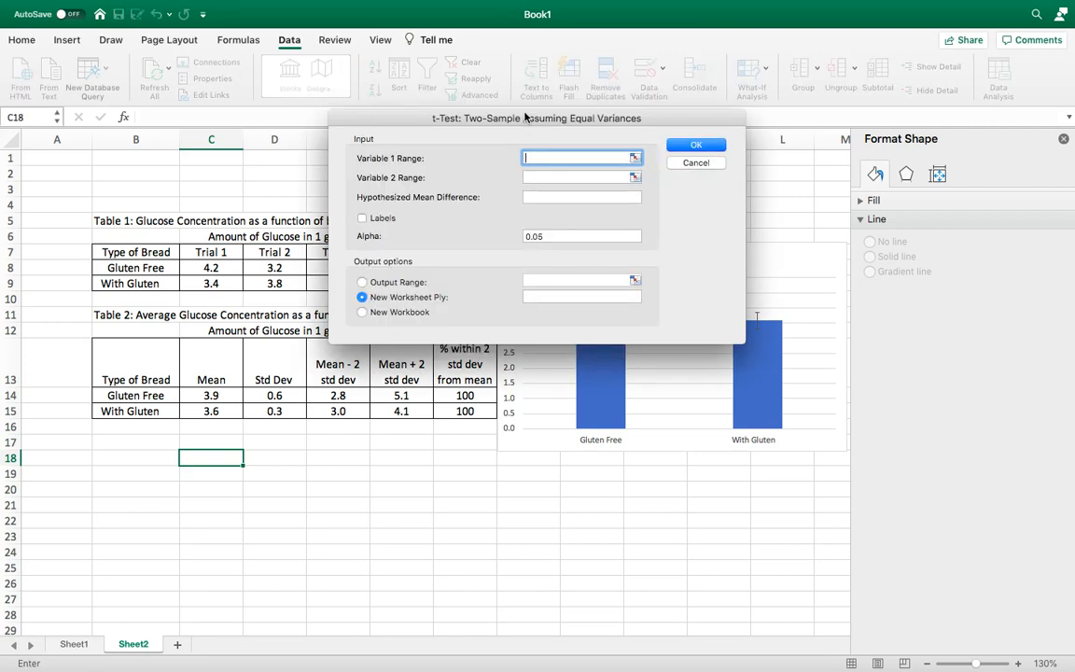
Step: Set the t-test's Variable 1 Range to B8:G8 and Variable 2 Range to B9:G9, and mark the ranges as including labels
{"action": "left_click_drag", "start_coordinate": [525, 116], "coordinate": [721, 115]}
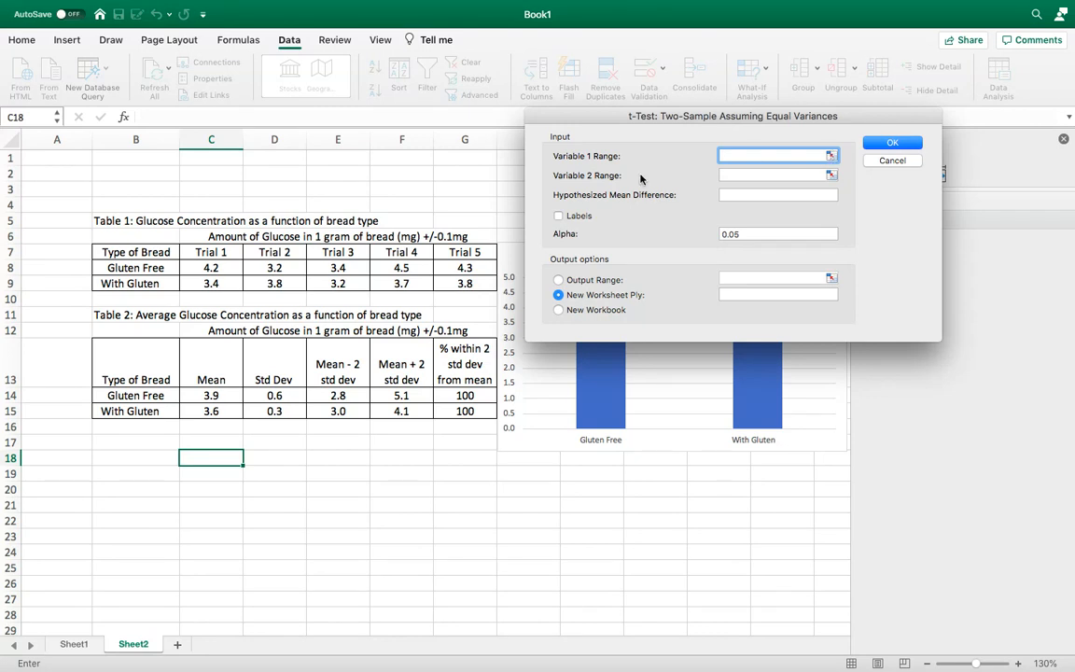
{"action": "left_click_drag", "start_coordinate": [137, 268], "coordinate": [465, 269]}
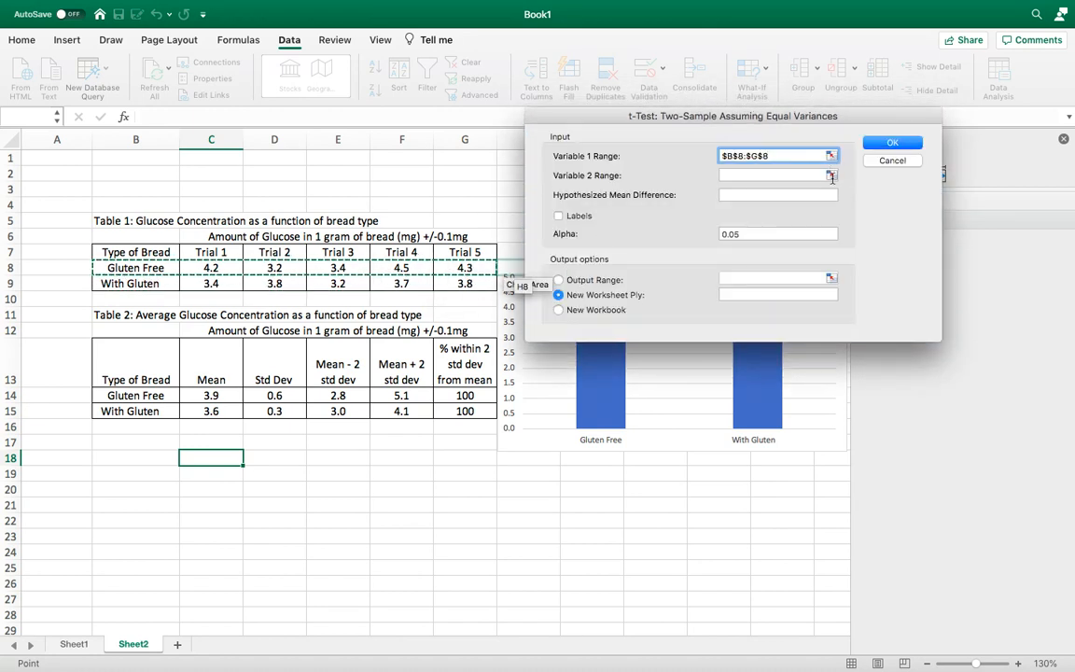
{"action": "left_click", "coordinate": [831, 176]}
{"action": "left_click_drag", "start_coordinate": [145, 286], "coordinate": [457, 287]}
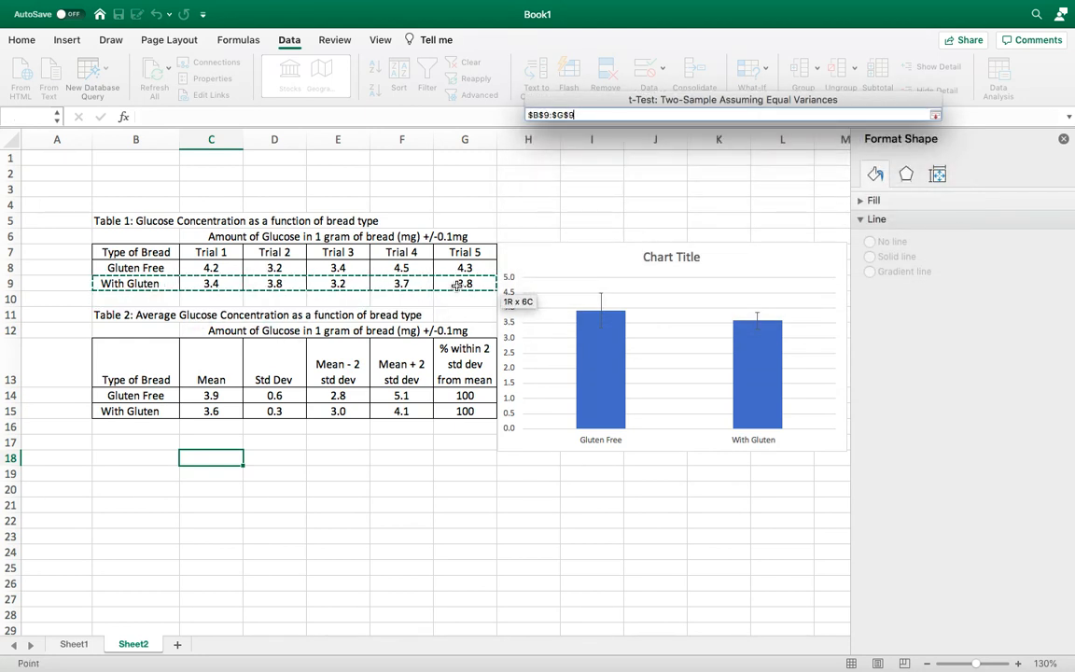
{"action": "left_click", "coordinate": [934, 116]}
{"action": "left_click", "coordinate": [557, 217]}
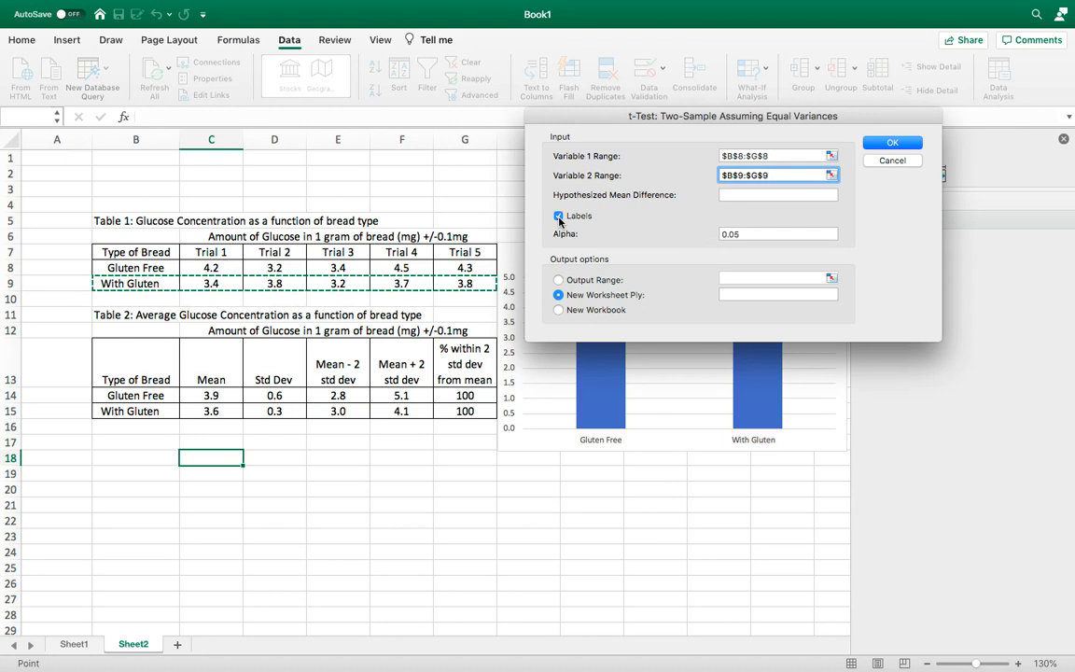
Step: Output the t-test results to the current sheet starting at B18 and run it, accepting the overwrite of existing data
{"action": "left_click", "coordinate": [557, 280]}
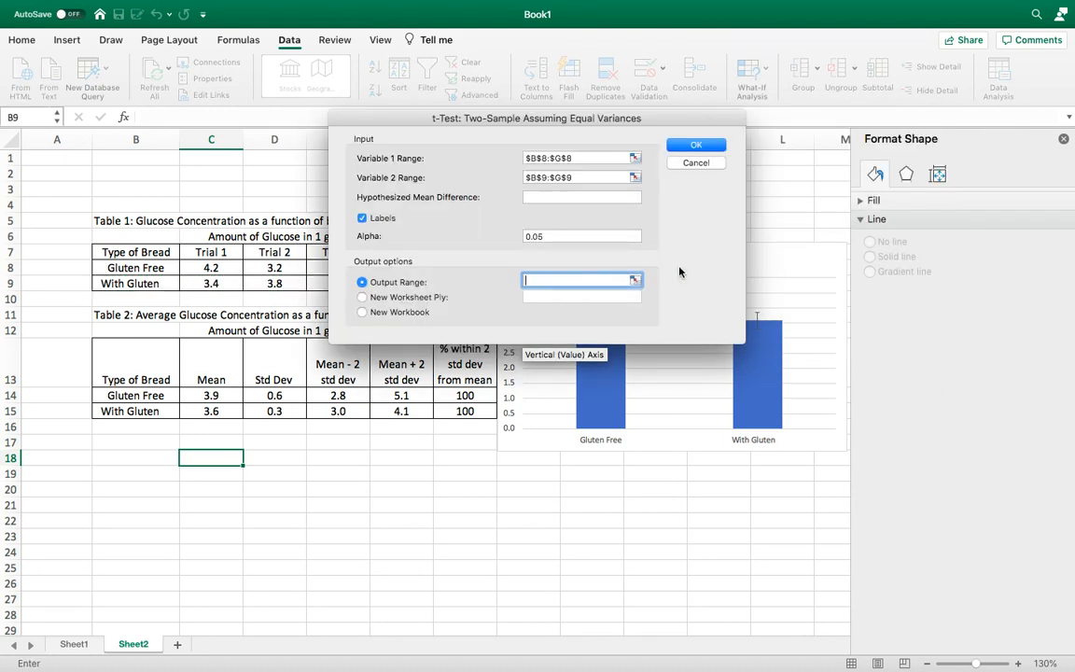
{"action": "left_click", "coordinate": [138, 458]}
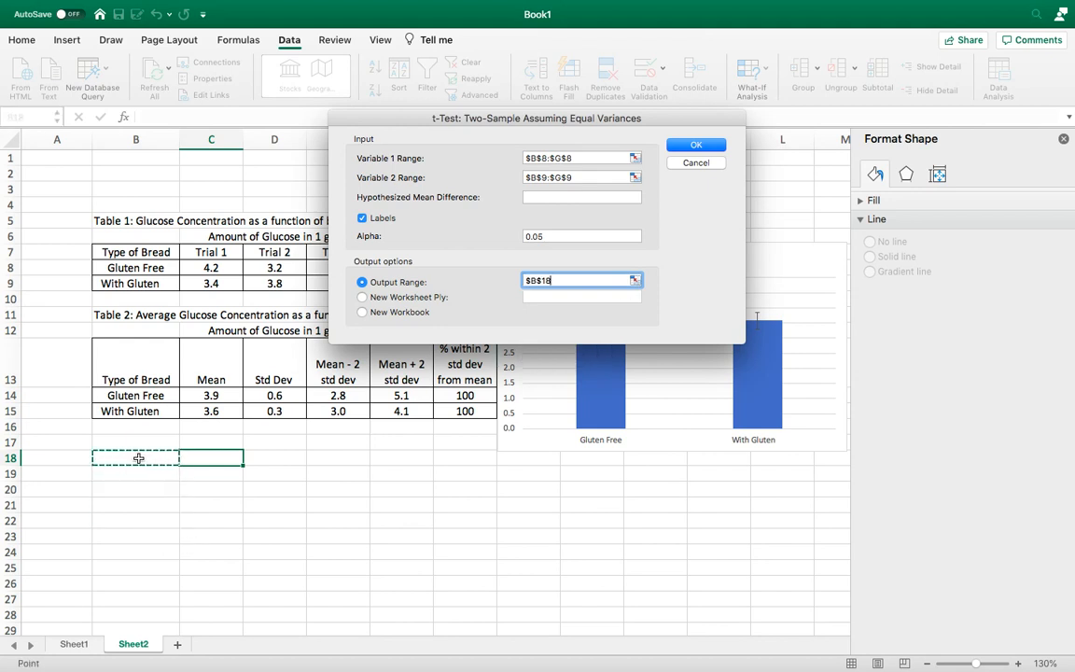
{"action": "left_click", "coordinate": [698, 146]}
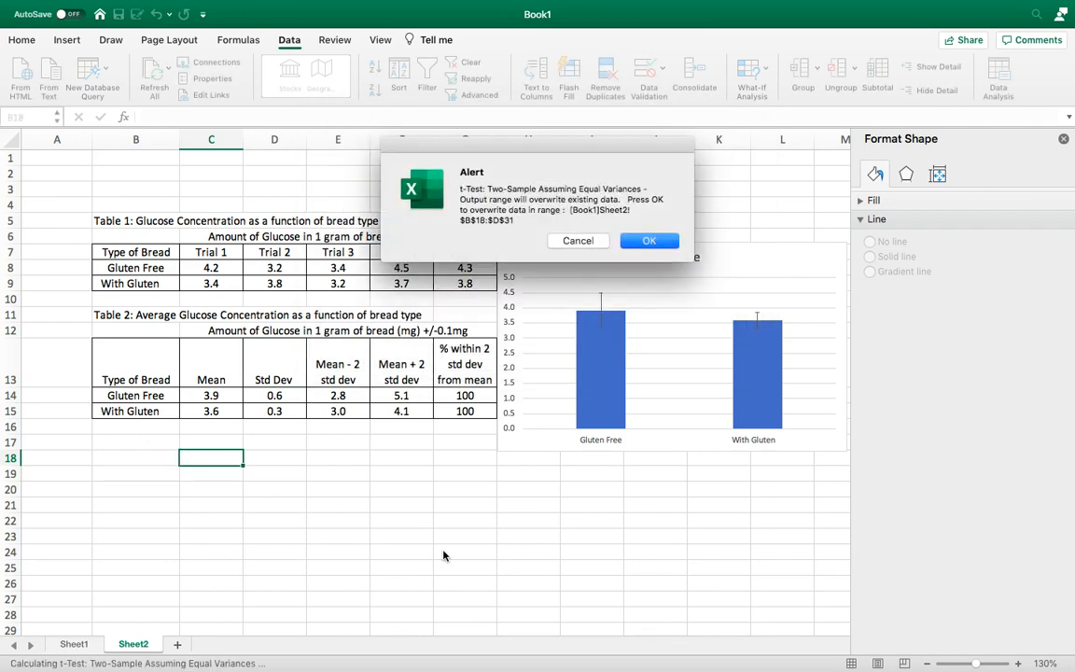
{"action": "left_click", "coordinate": [649, 240]}
{"action": "scroll", "coordinate": [442, 523], "scroll_direction": "down", "scroll_amount": 5}
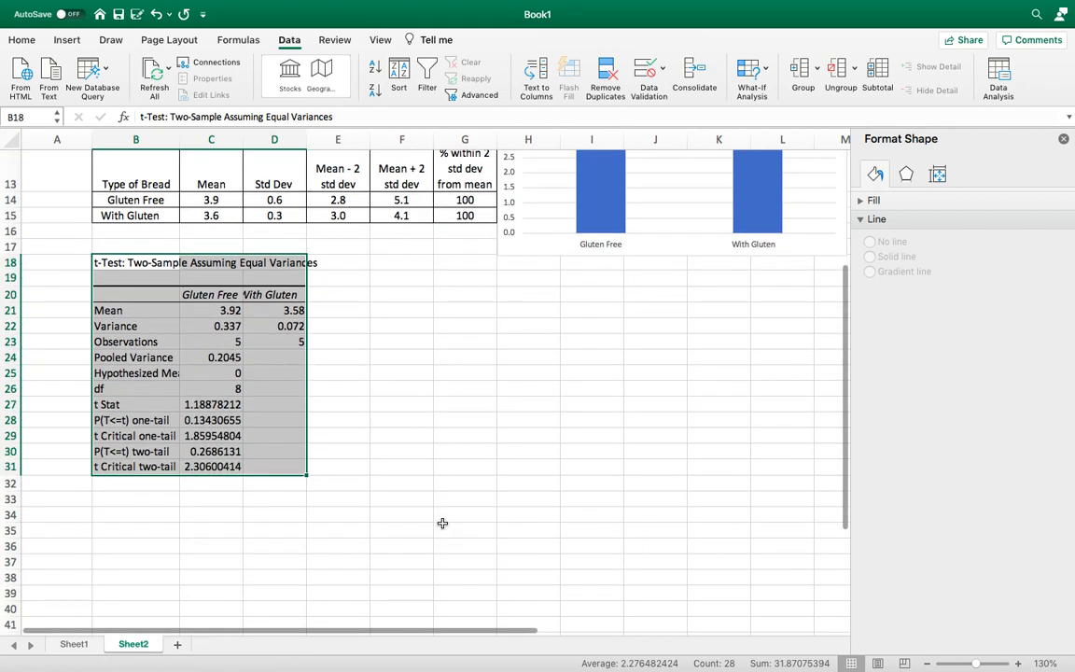
{"action": "scroll", "coordinate": [443, 522], "scroll_direction": "up", "scroll_amount": 3}
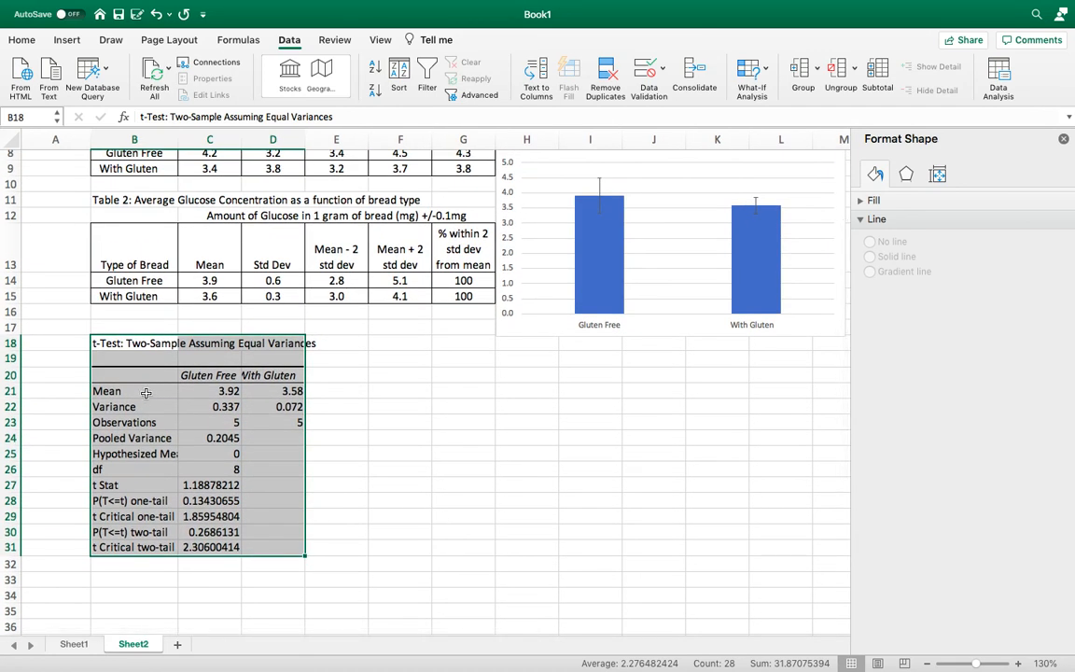
Step: Widen columns C and D so the t-test headings and values fit
{"action": "double_click", "coordinate": [146, 392]}
{"action": "left_click", "coordinate": [235, 139]}
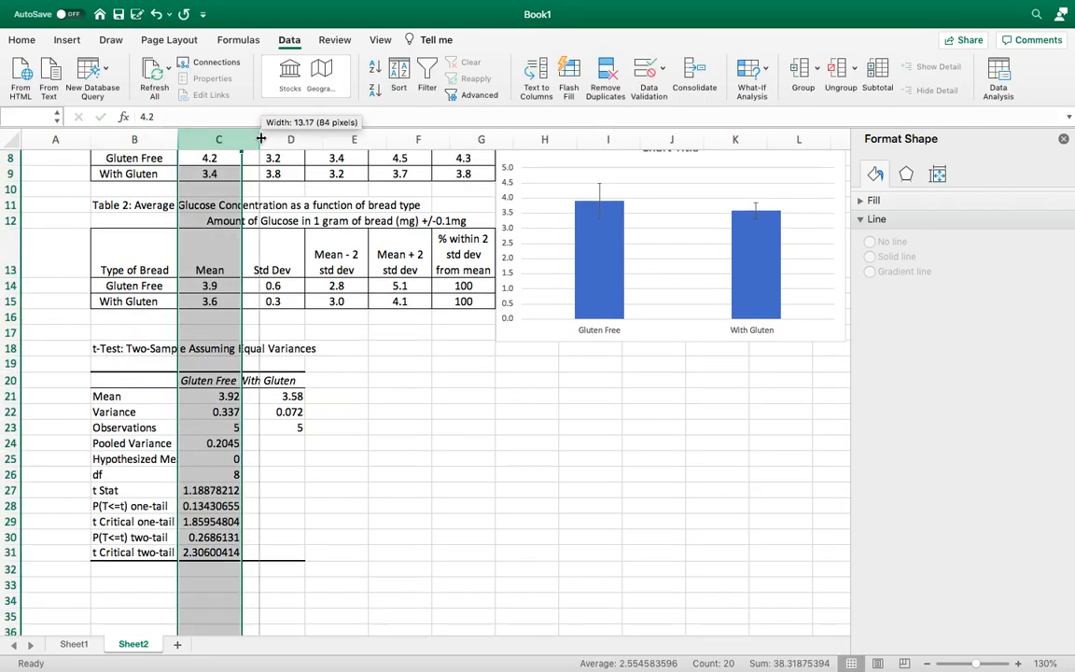
{"action": "double_click", "coordinate": [241, 139]}
{"action": "right_click", "coordinate": [322, 138]}
{"action": "left_click", "coordinate": [358, 144]}
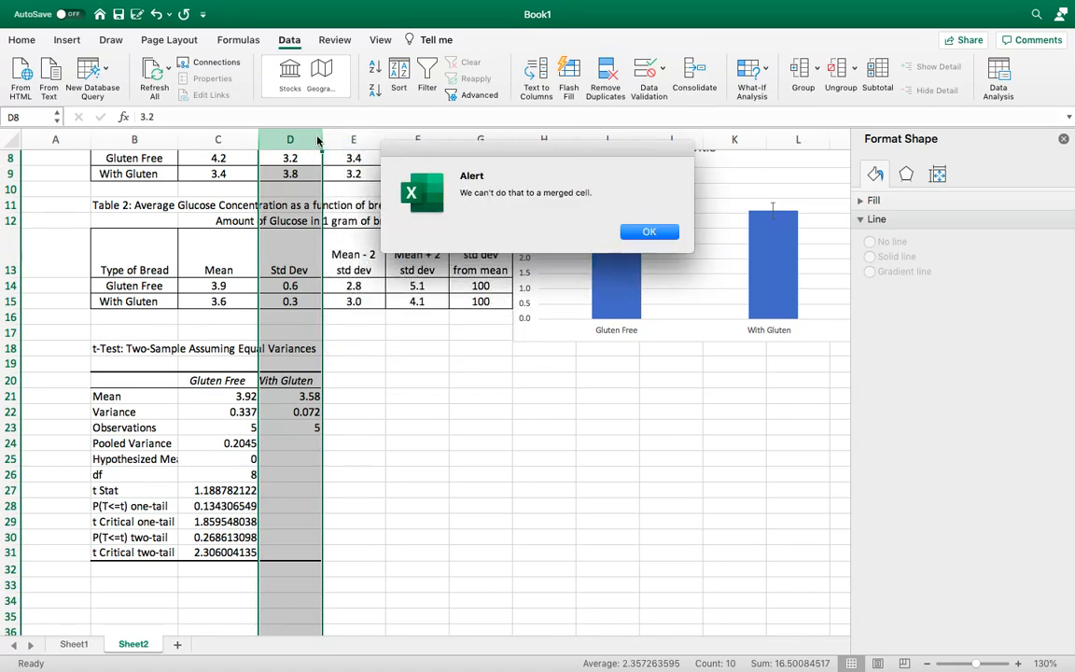
{"action": "left_click", "coordinate": [648, 231]}
{"action": "left_click_drag", "start_coordinate": [324, 140], "coordinate": [350, 140]}
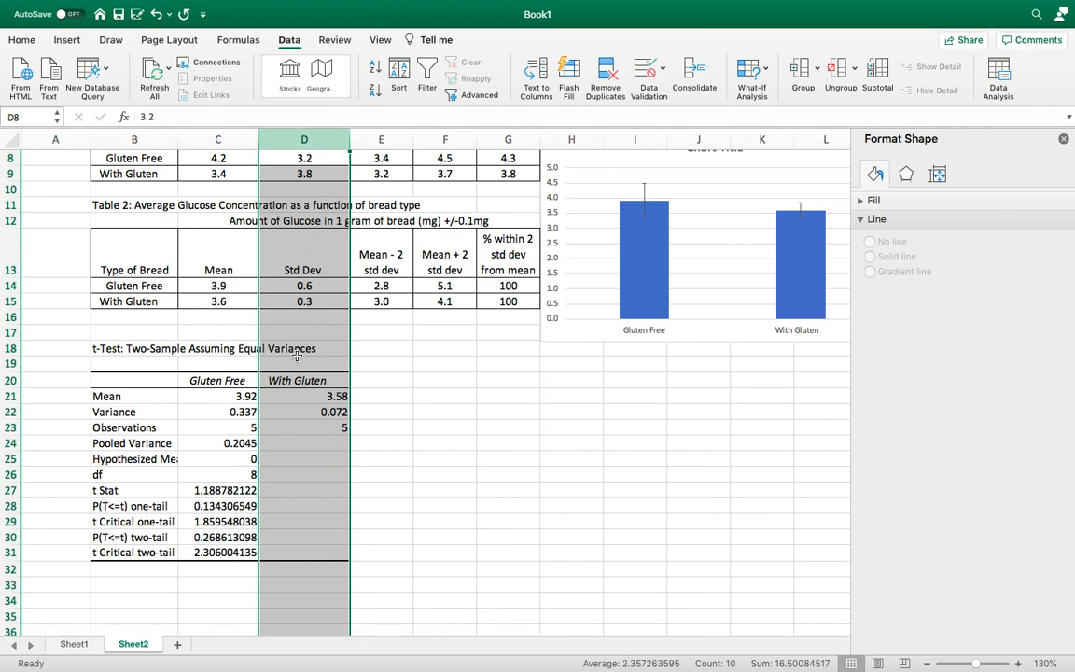
Step: Compare the bread type means and chart error bars with the t-test results, including the two-tail p-value
{"action": "left_click", "coordinate": [237, 288]}
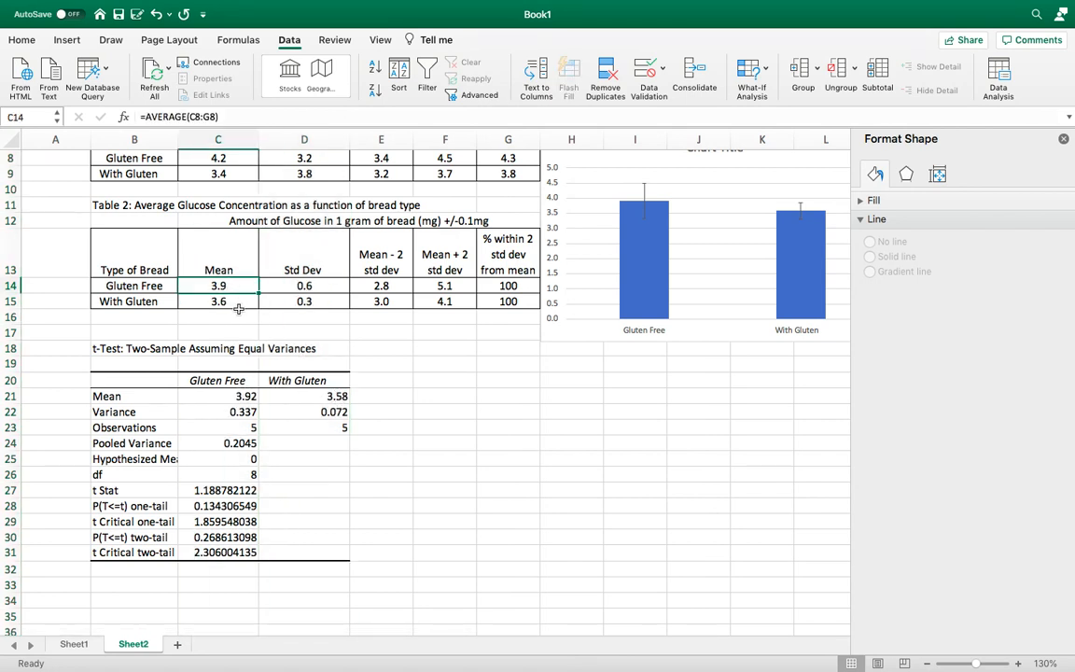
{"action": "scroll", "coordinate": [317, 458], "scroll_direction": "down", "scroll_amount": 2}
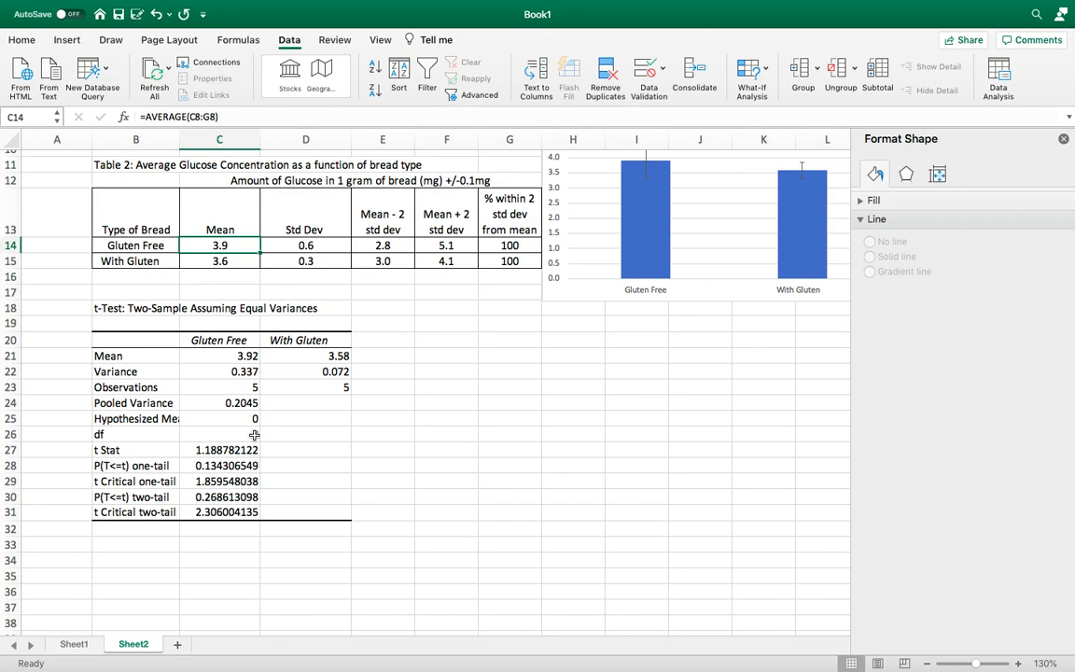
{"action": "scroll", "coordinate": [424, 425], "scroll_direction": "up", "scroll_amount": 3}
{"action": "scroll", "coordinate": [424, 425], "scroll_direction": "down", "scroll_amount": 2}
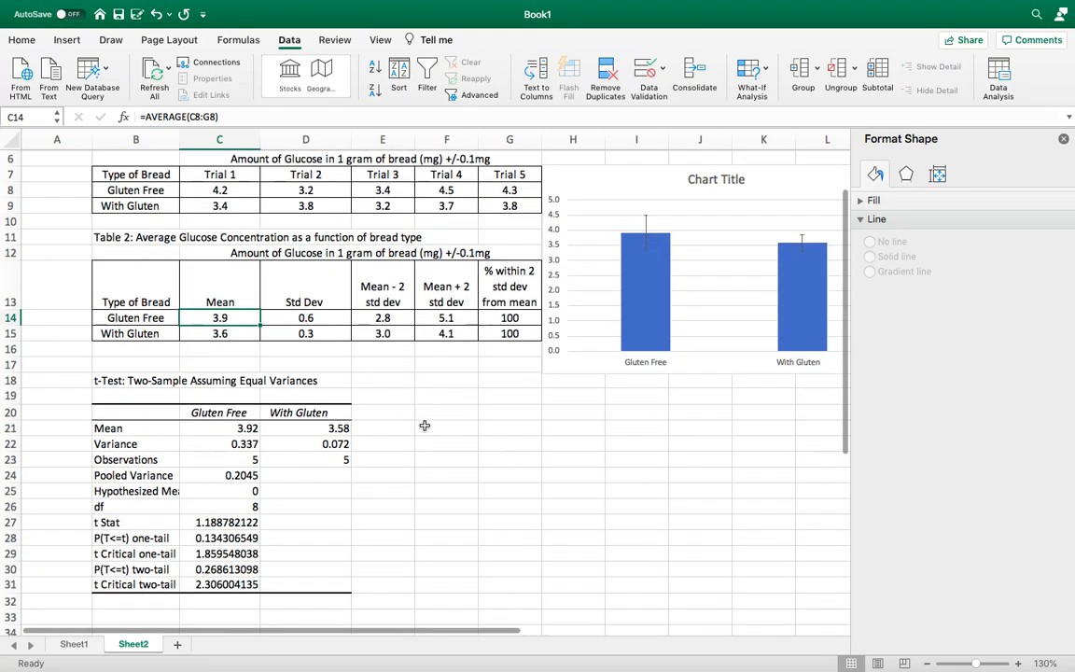
{"action": "scroll", "coordinate": [424, 424], "scroll_direction": "up", "scroll_amount": 3}
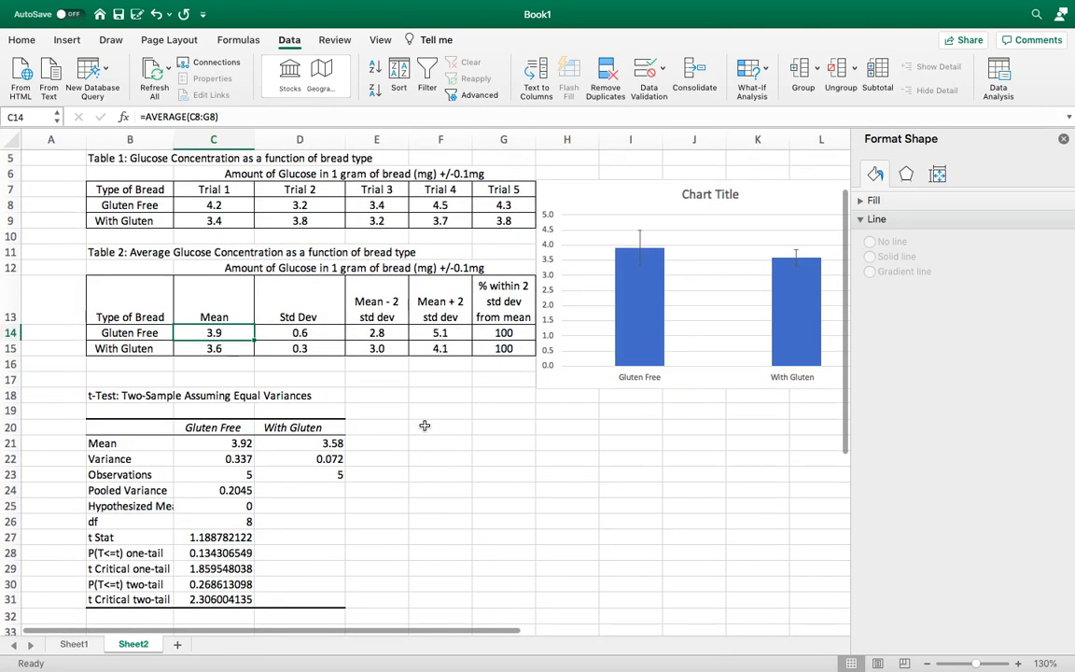
{"action": "scroll", "coordinate": [425, 424], "scroll_direction": "down", "scroll_amount": 3}
{"action": "scroll", "coordinate": [424, 425], "scroll_direction": "down", "scroll_amount": 1}
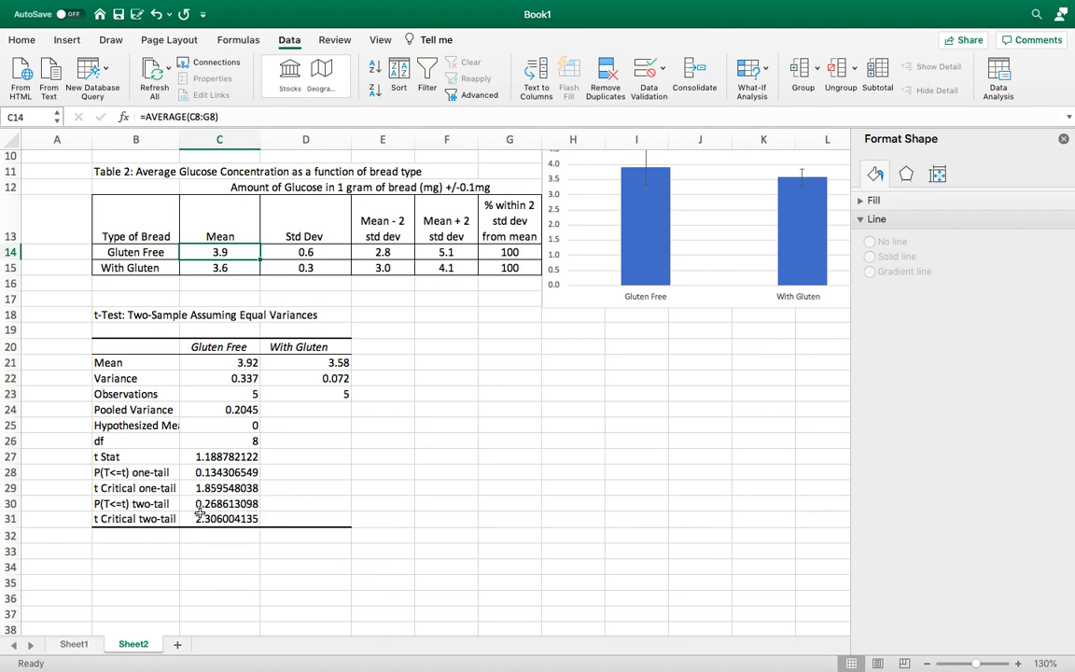
Step: Enter the rounded two-tail p-value 0.27 in cell F22 beside the t-test results
{"action": "left_click", "coordinate": [451, 376]}
{"action": "type", "text": "0."}
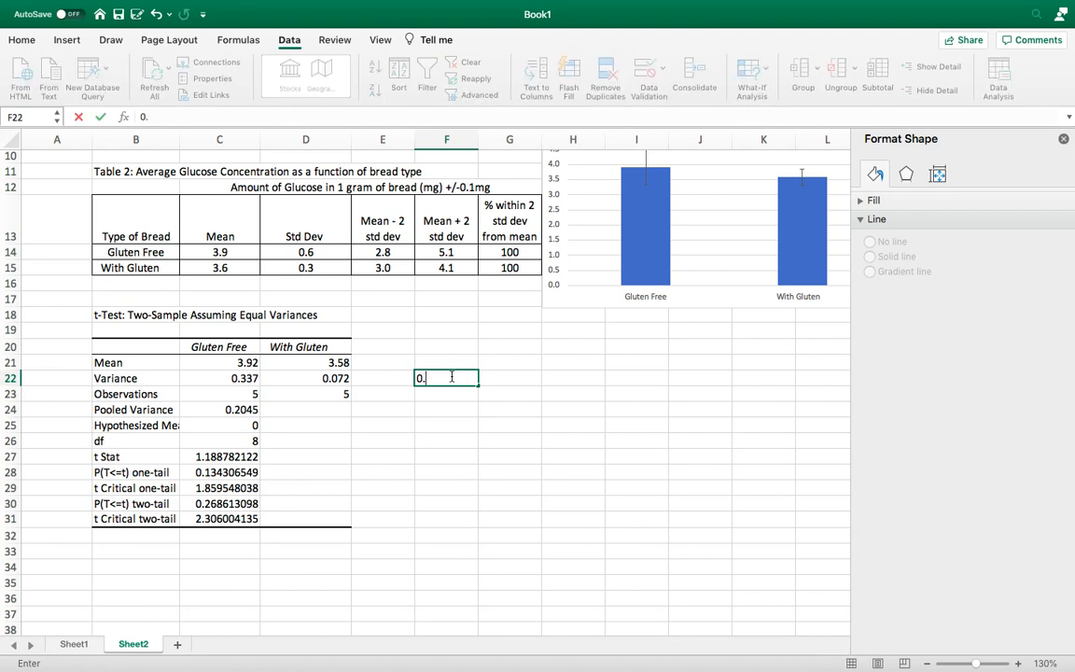
{"action": "type", "text": "27"}
{"action": "key", "text": "Return"}
{"action": "left_click", "coordinate": [451, 379]}
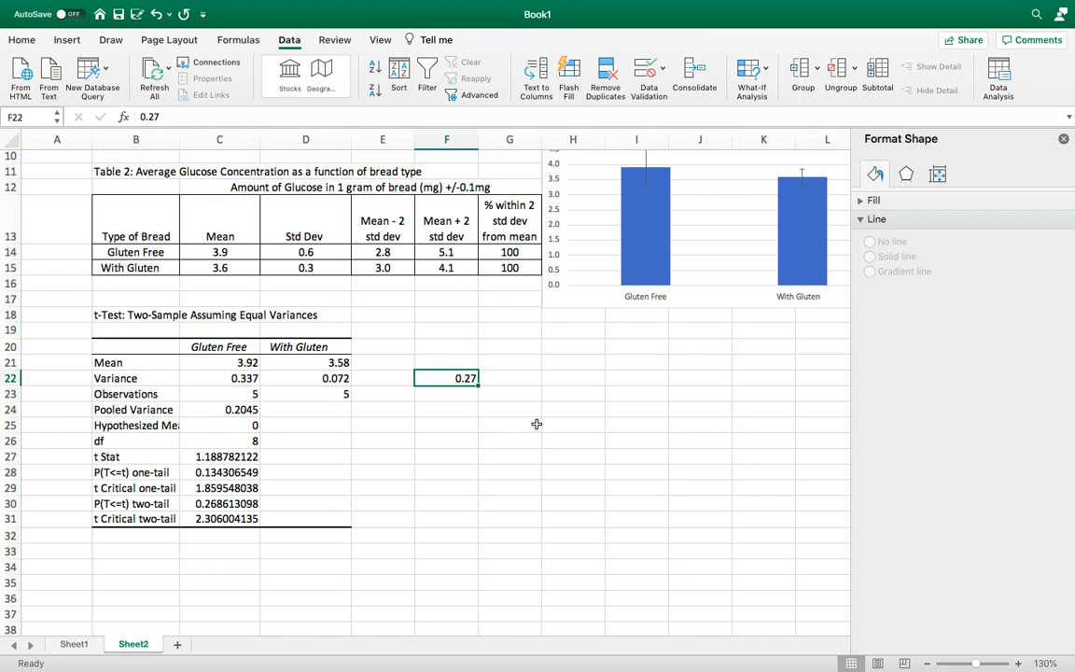
Step: Keep the workbook open, take its window out of full screen, and switch to Google Sheets in Google Chrome
{"action": "scroll", "coordinate": [536, 425], "scroll_direction": "up", "scroll_amount": 5}
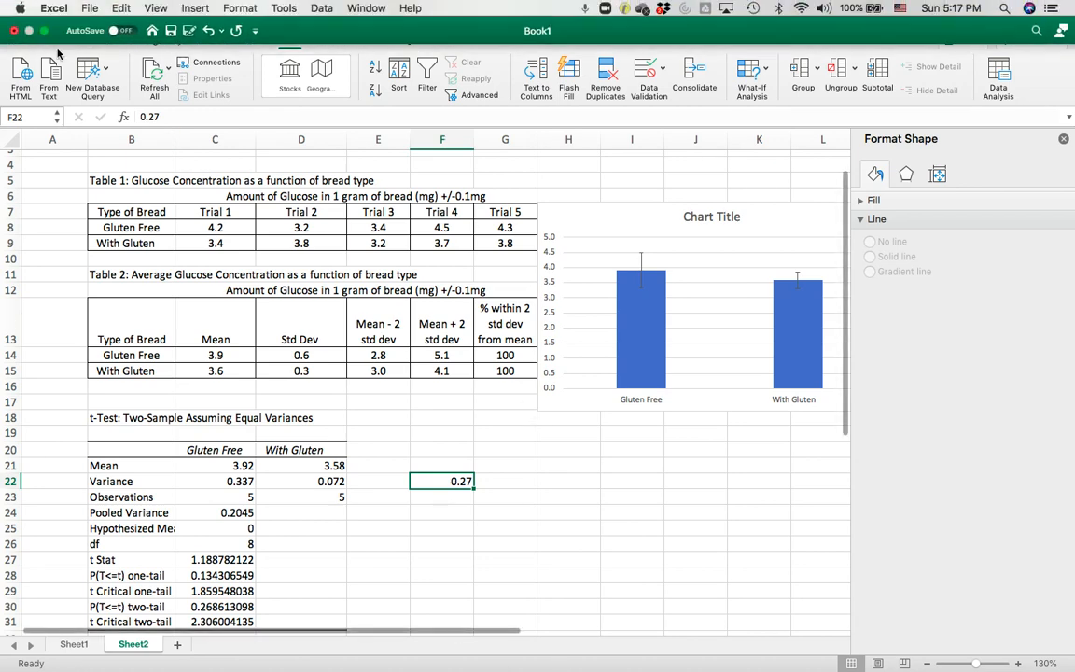
{"action": "left_click", "coordinate": [14, 31]}
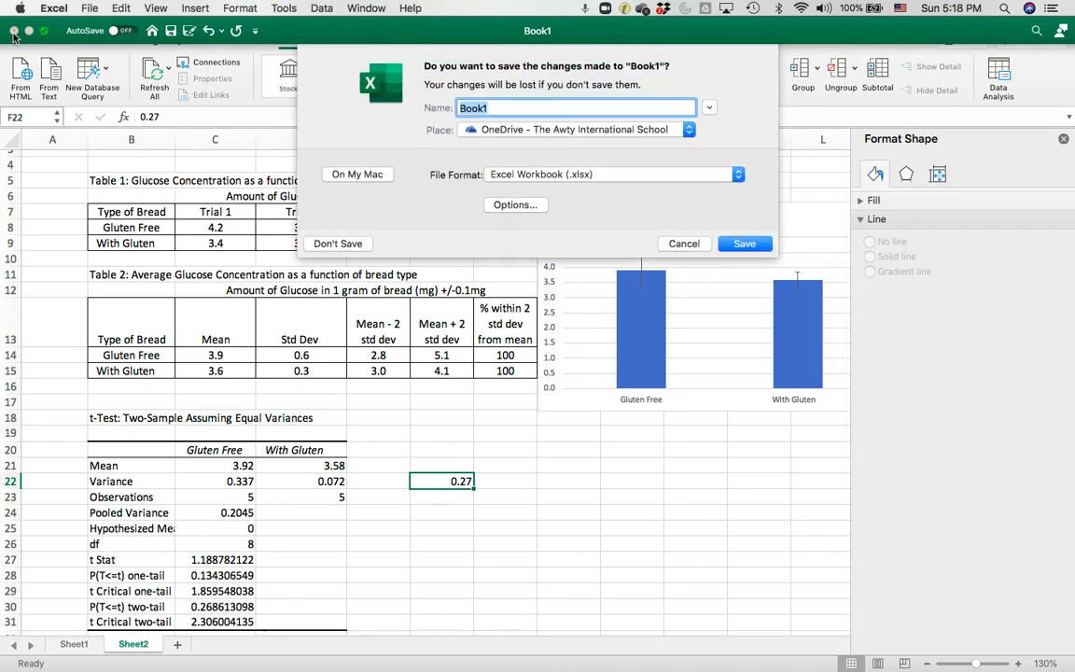
{"action": "left_click", "coordinate": [688, 222]}
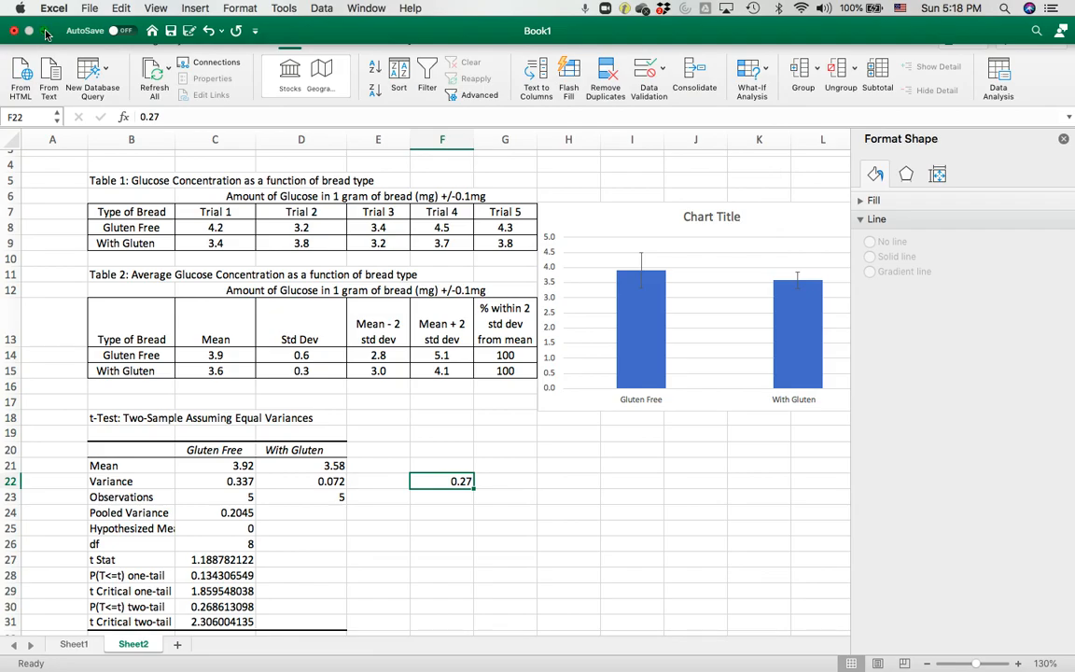
{"action": "left_click", "coordinate": [45, 32]}
{"action": "left_click", "coordinate": [773, 648]}
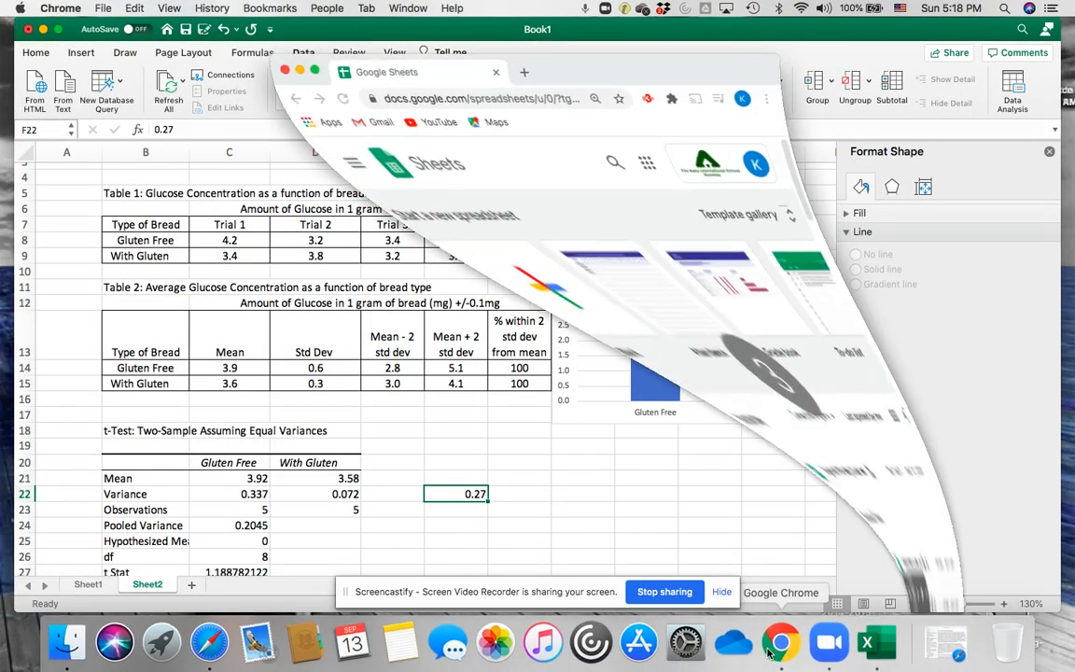